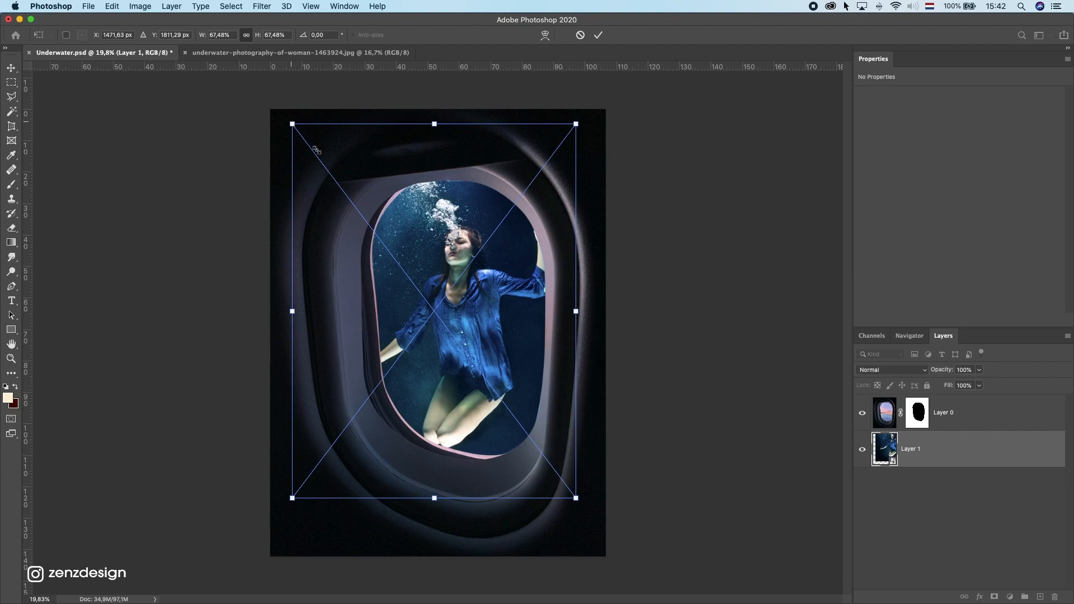
Step: Scale the underwater photo down to about 58% inside the window frame and reposition it slightly
drag(418, 211, 413, 195)
mouse_move(571, 482)
mouse_down()
mouse_move(580, 486)
mouse_move(569, 477)
mouse_up()
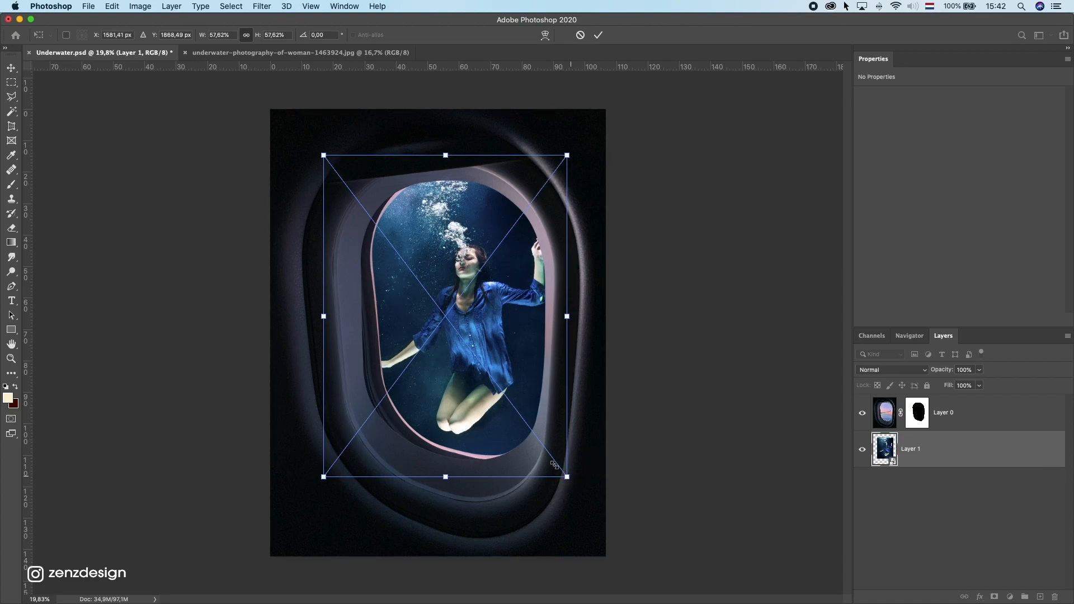
key(Return)
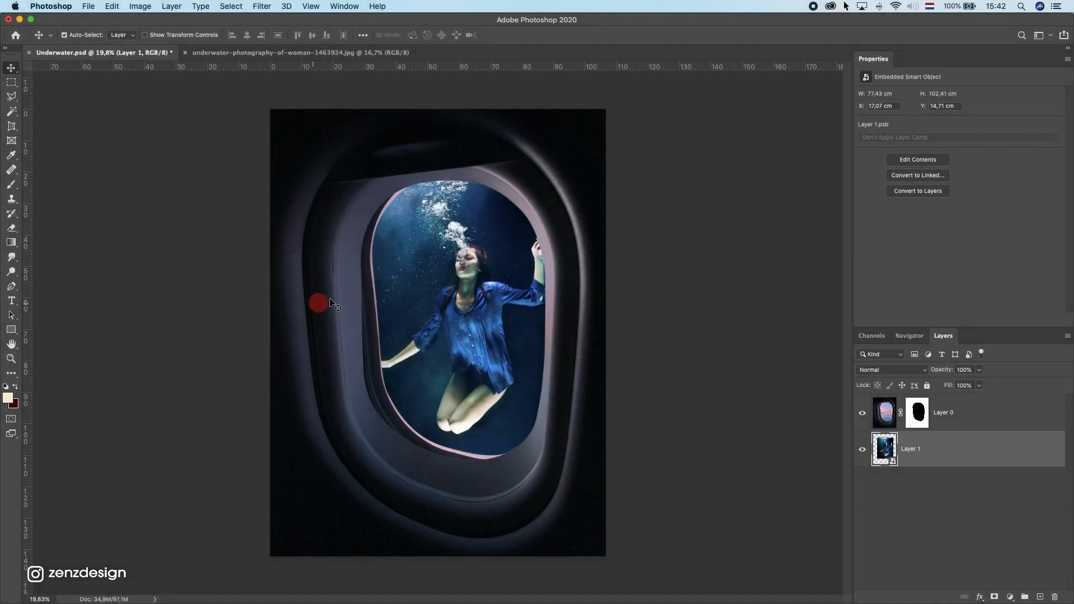
drag(456, 269, 447, 269)
Step: Add a Color Balance adjustment clipped to the window layer, with Cyan-Red at -15 and Yellow-Blue at +31
click(1002, 424)
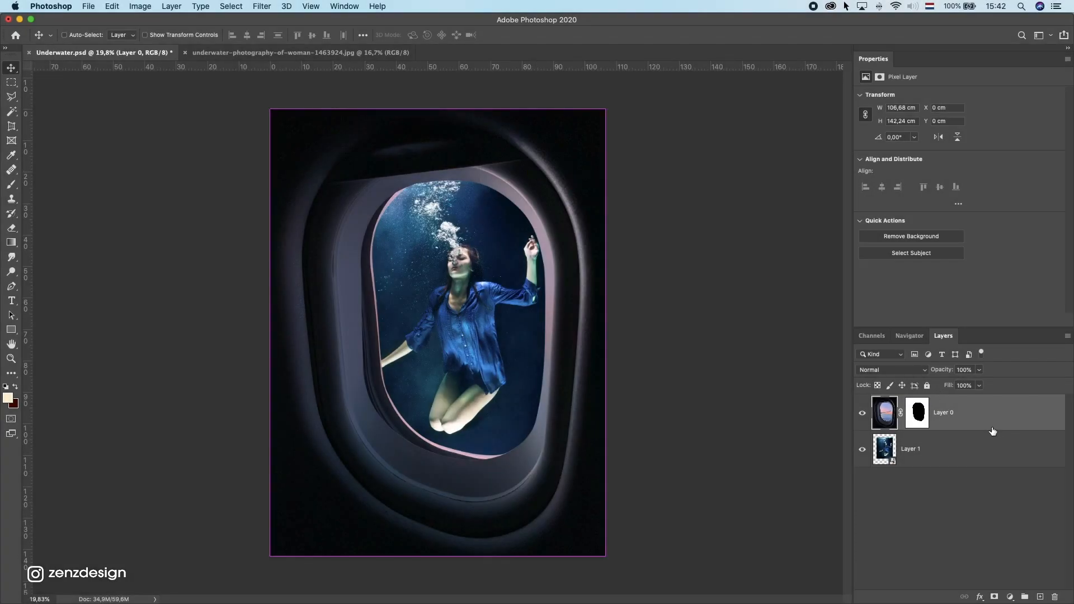
click(1010, 597)
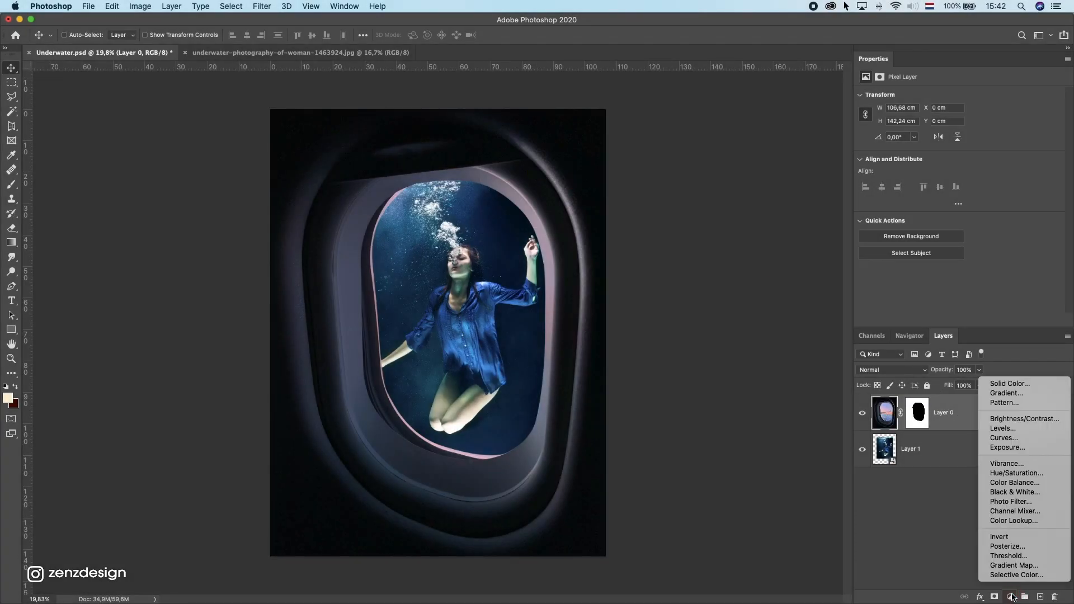
click(1030, 483)
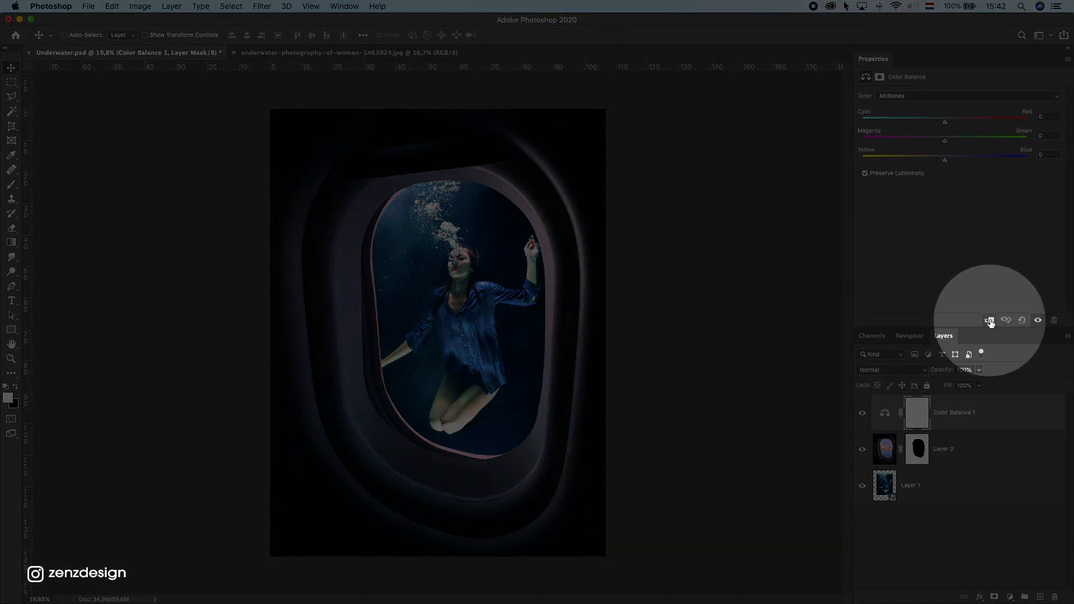
click(989, 321)
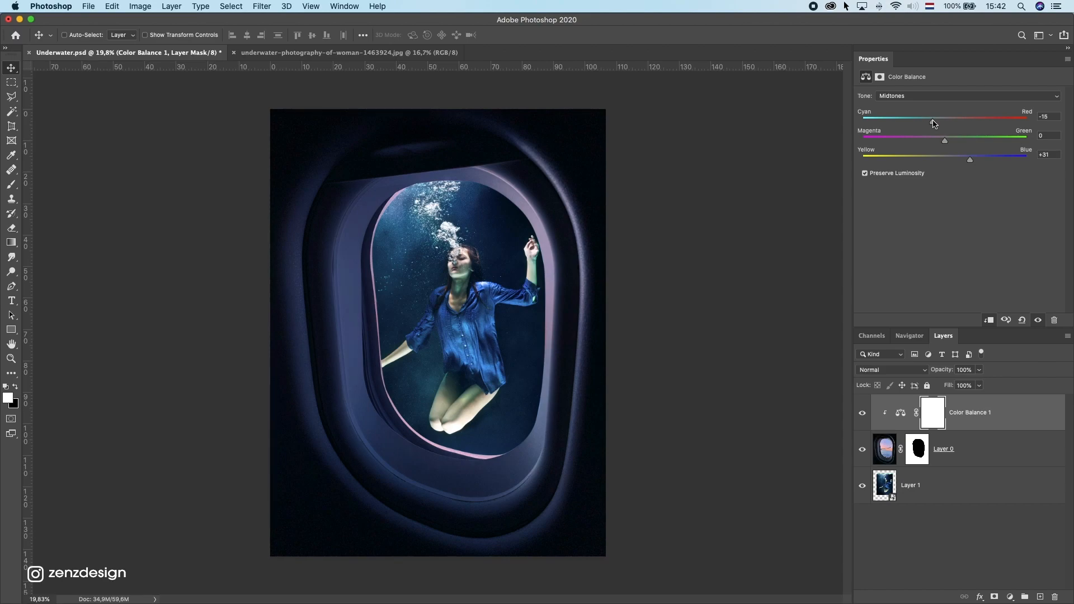
Step: Toggle the Color Balance layer's visibility to compare before and after, then select the underwater photo layer
click(860, 422)
click(862, 415)
super+click(463, 334)
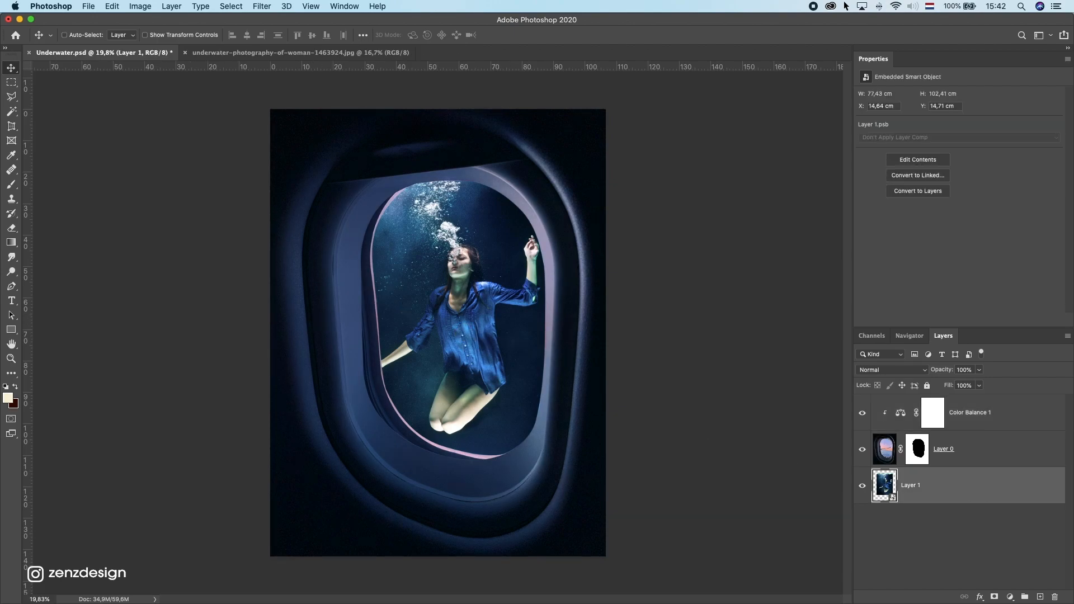
Step: Switch to the browser and search Pexels for jellyfish photos
key(super+Tab)
drag(423, 26, 399, 24)
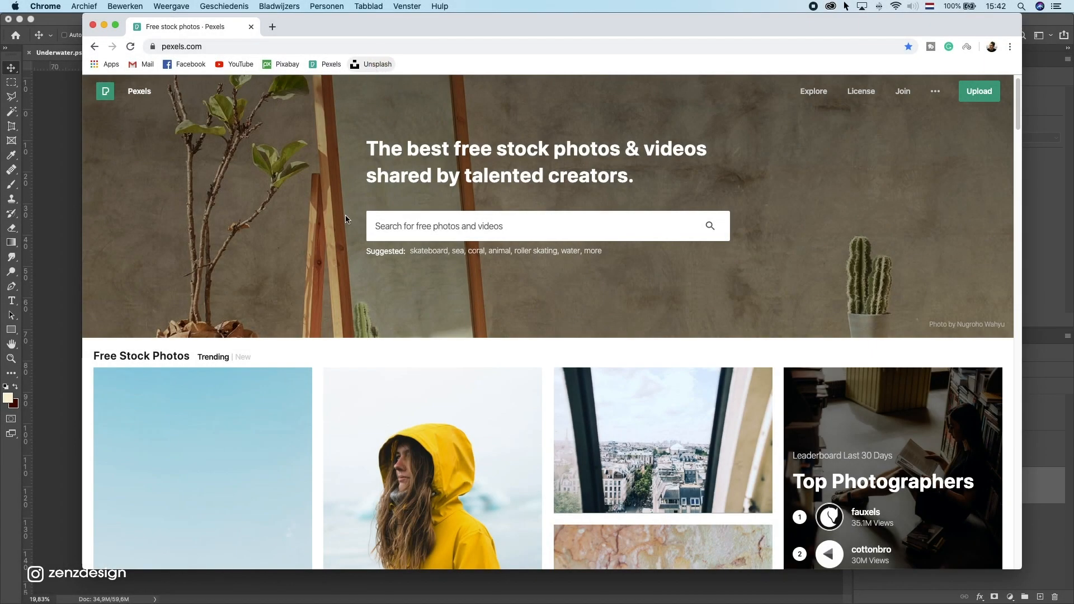
click(430, 225)
text(jellyfish)
key(Return)
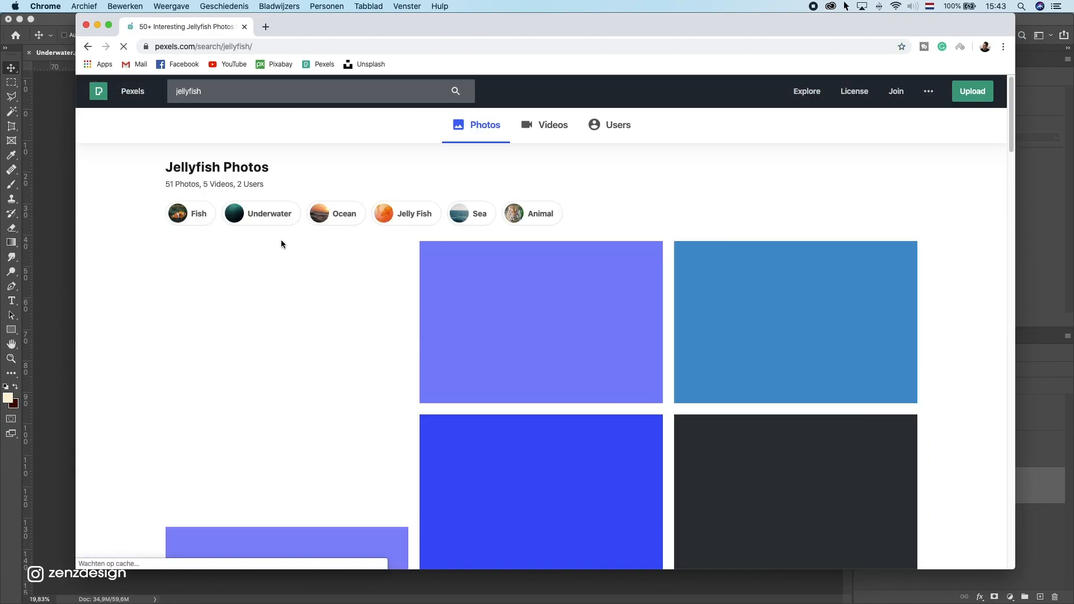
Step: Browse the jellyfish search results
scroll(627, 197, down, 3)
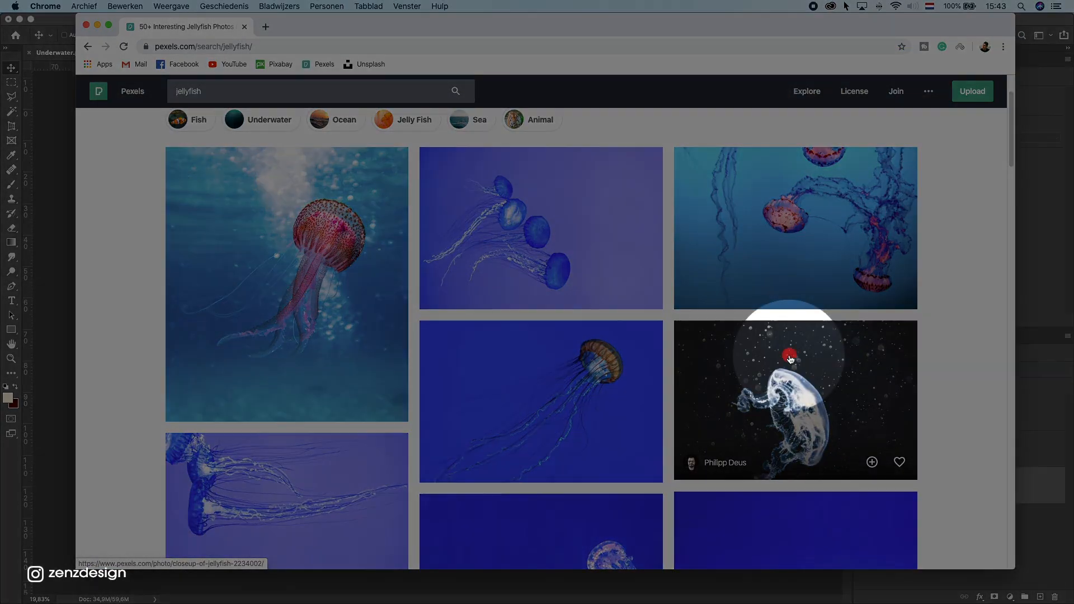
scroll(727, 362, down, 8)
scroll(727, 362, down, 5)
scroll(329, 388, up, 15)
scroll(323, 282, down, 7)
scroll(336, 311, up, 8)
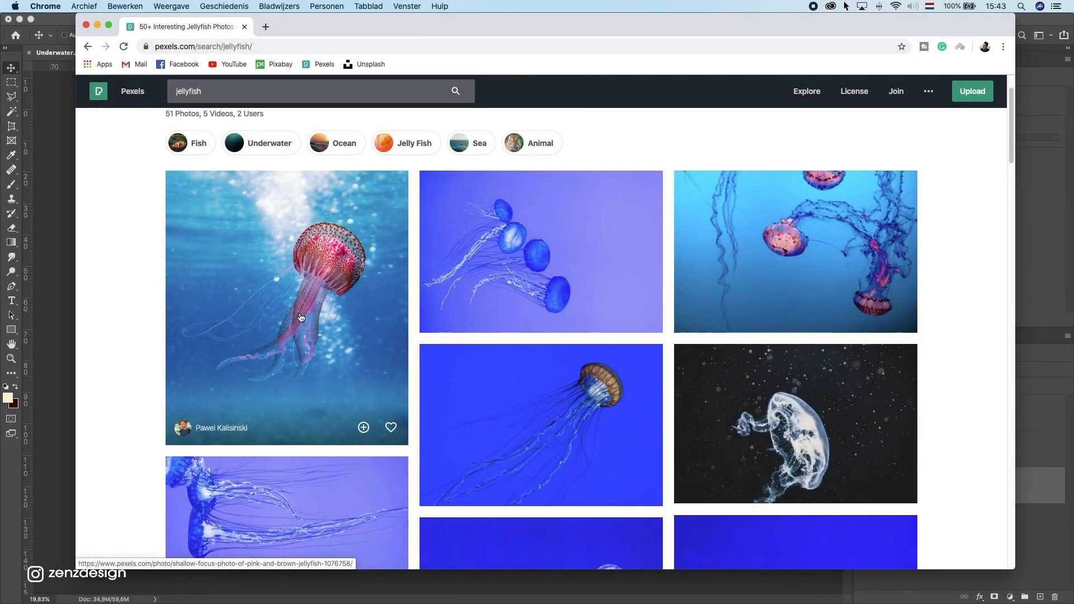
scroll(358, 230, down, 12)
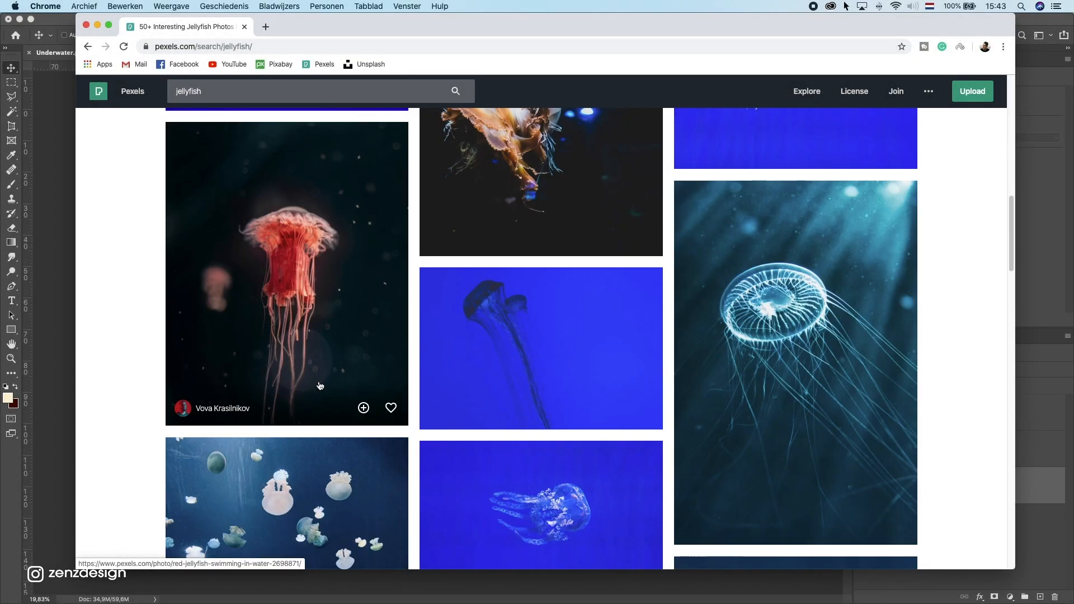
Step: Open the red jellyfish photo and copy the image
click(323, 263)
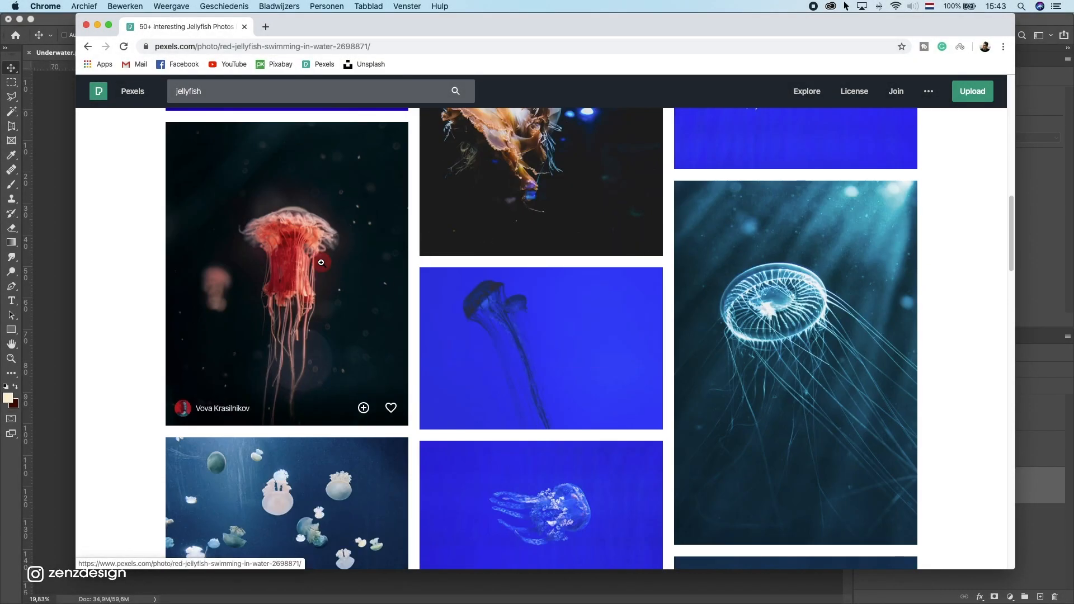
right_click(562, 262)
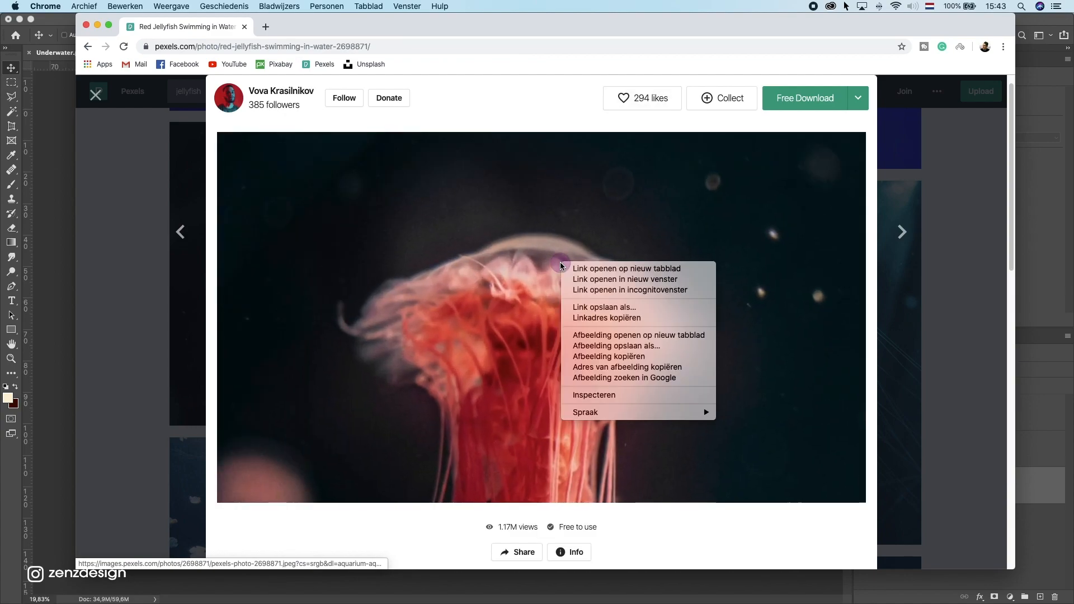
click(625, 357)
Step: Return to Photoshop and paste the jellyfish as a new layer above the Color Balance layer
click(34, 206)
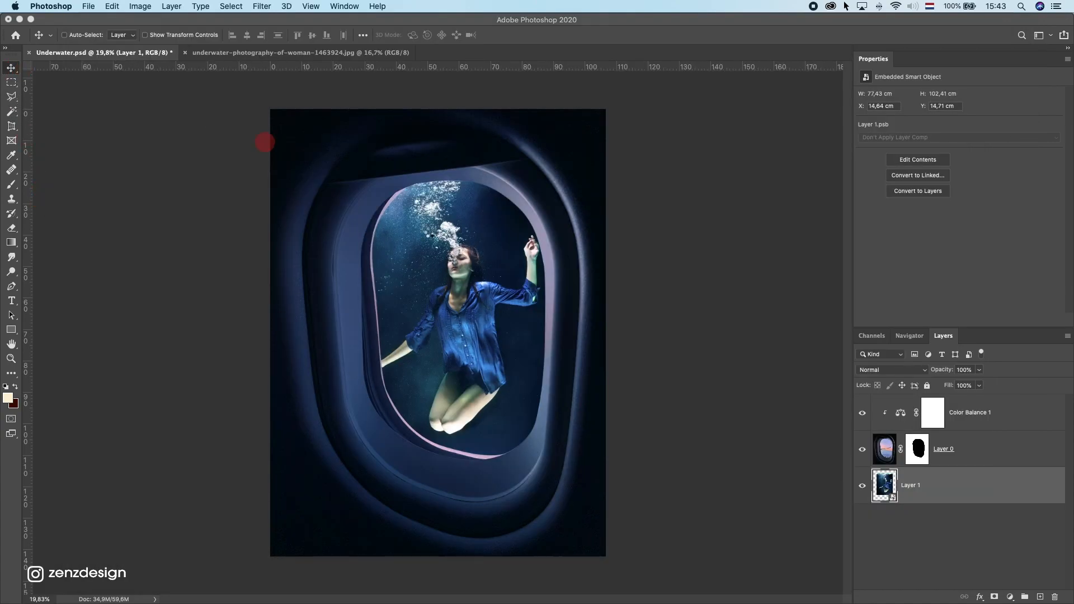
click(971, 419)
key(super+v)
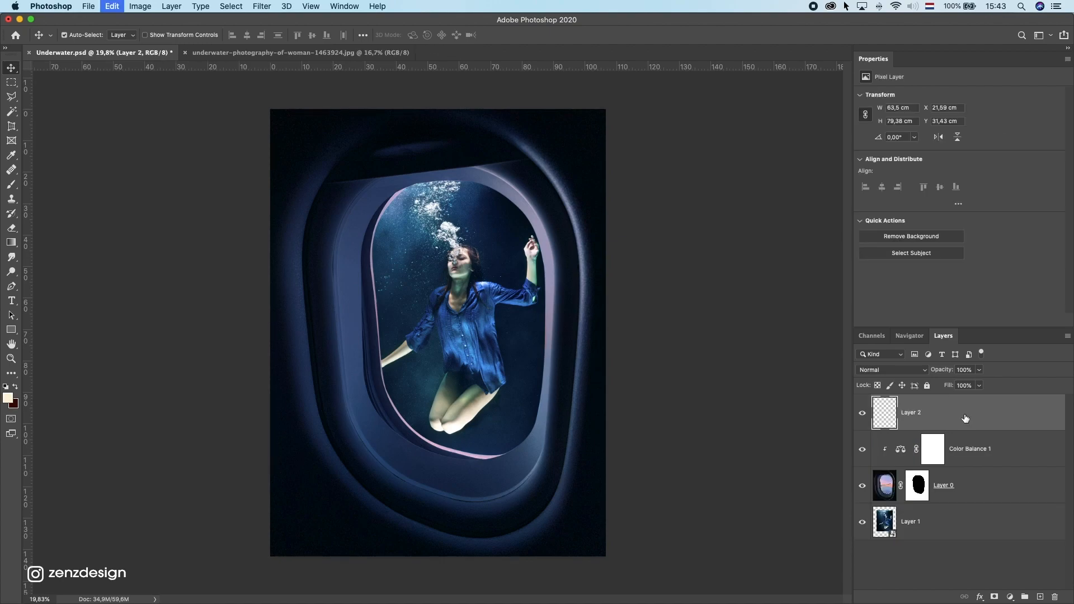
Step: Set the jellyfish layer's blend mode to Lighten and move it up over the woman's head
click(891, 369)
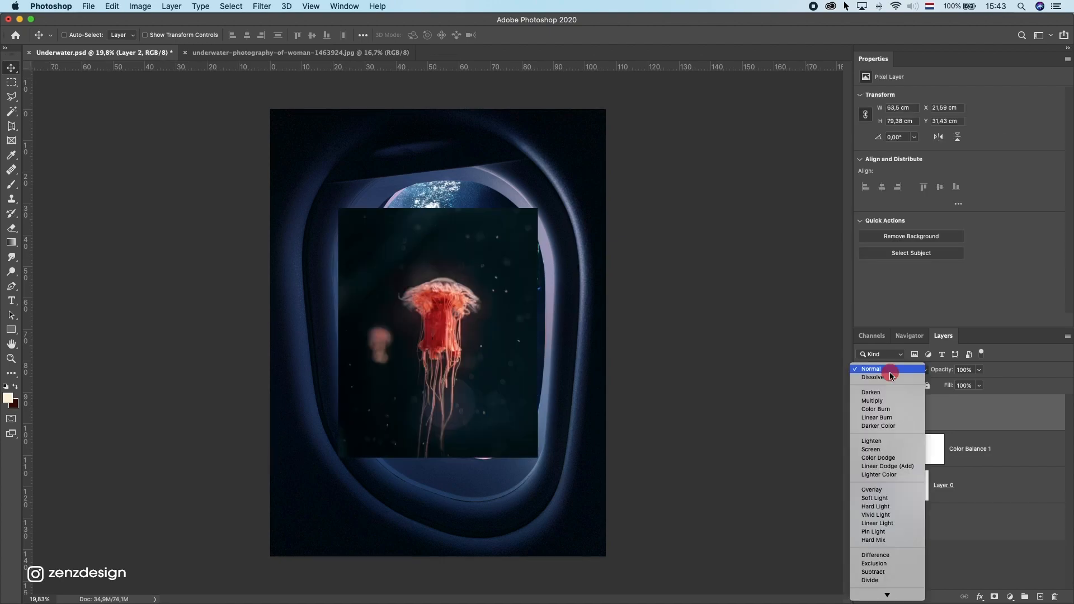
click(886, 444)
drag(492, 302, 503, 244)
Step: Apply Levels to the jellyfish, setting the black point with the eyedropper on its dark background
key(super+l)
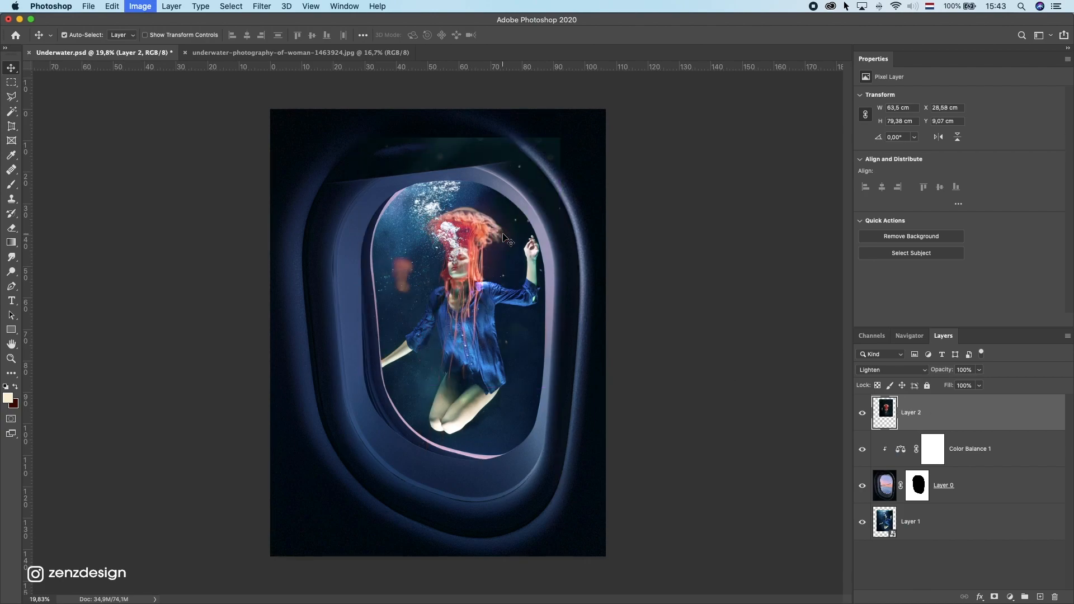
click(893, 226)
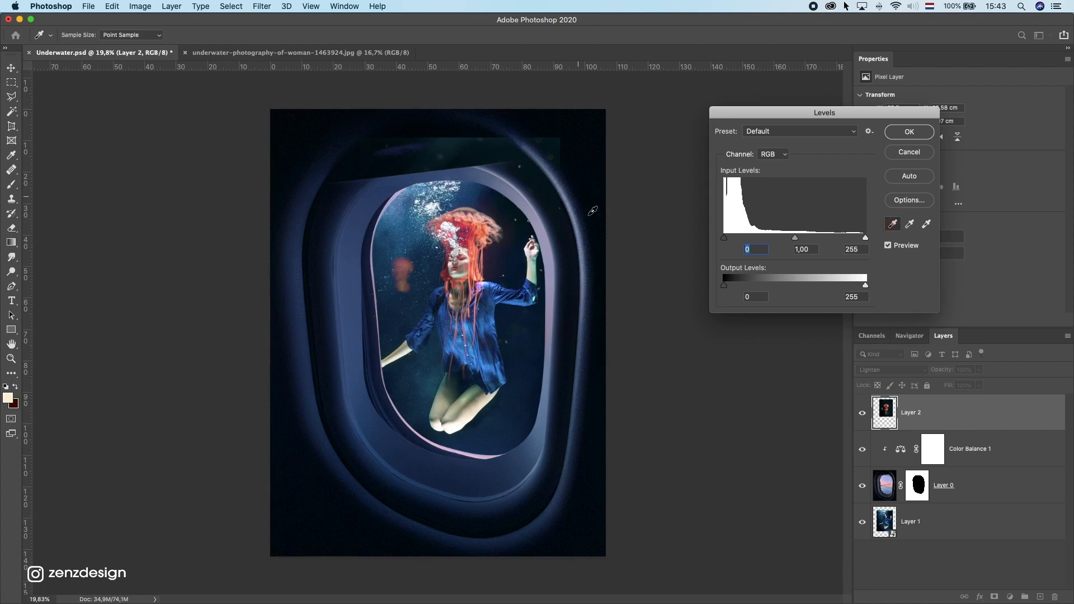
click(456, 138)
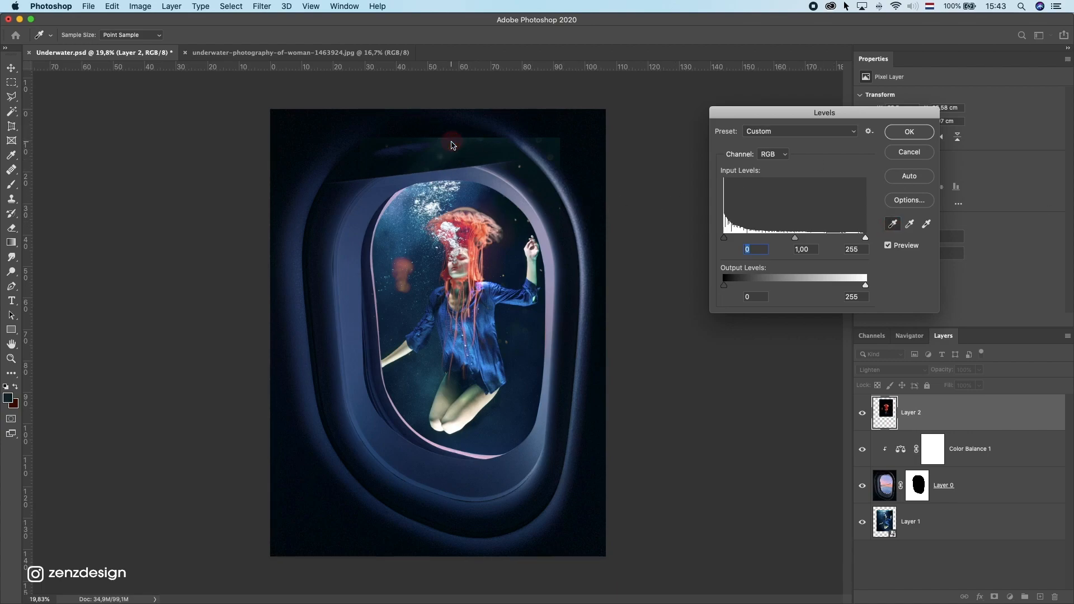
key(Return)
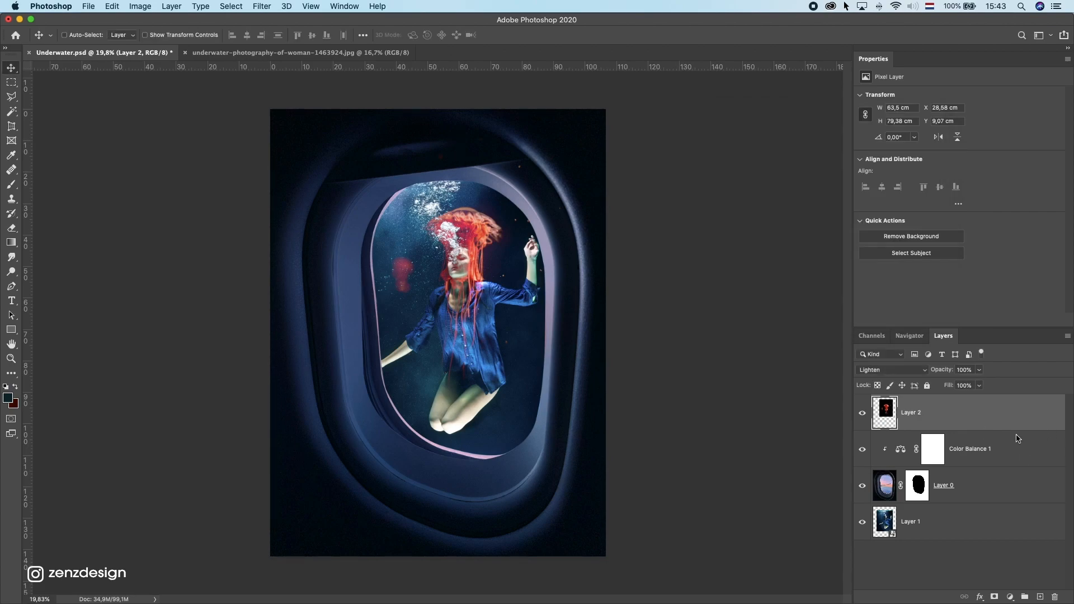
Step: Convert the jellyfish layer to a smart object, then scale it down to about 20 cm wide and place it left of the woman's head
right_click(947, 410)
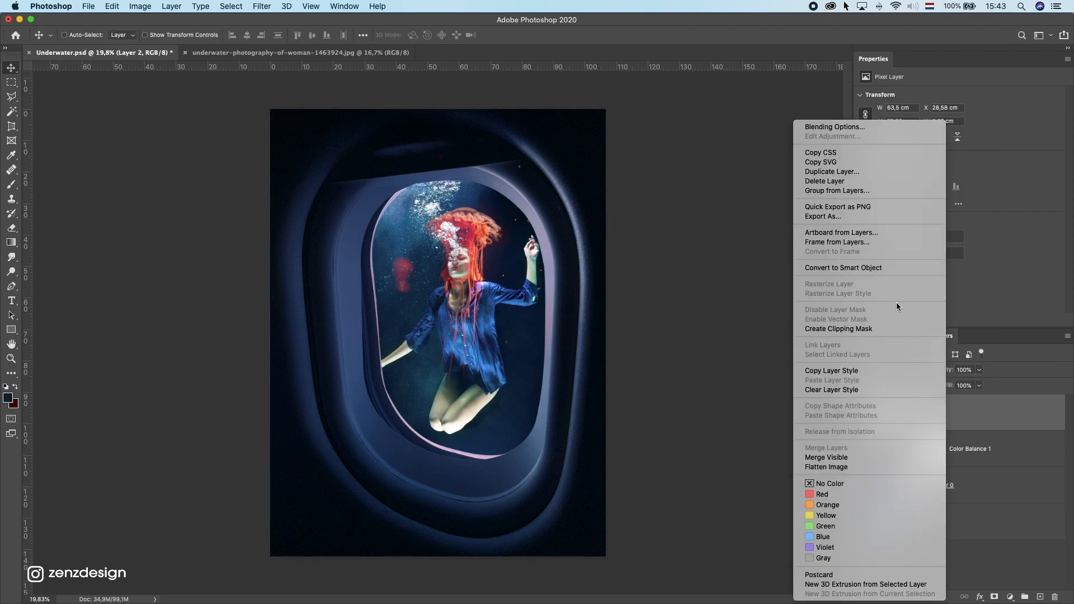
click(871, 270)
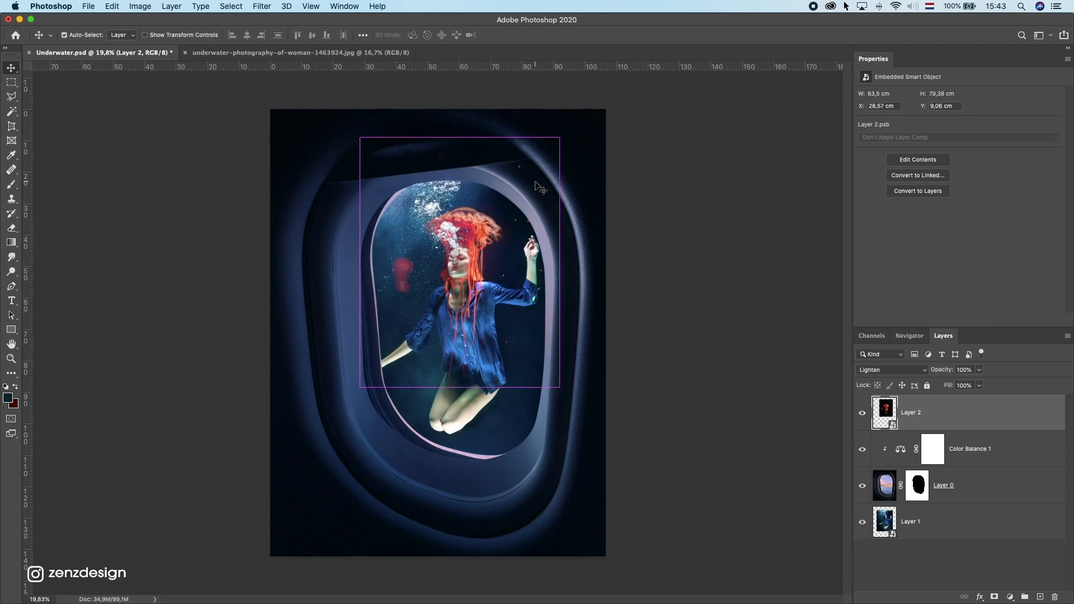
key(ctrl+t)
drag(560, 137, 450, 274)
drag(414, 323, 416, 224)
drag(452, 175, 417, 250)
key(Return)
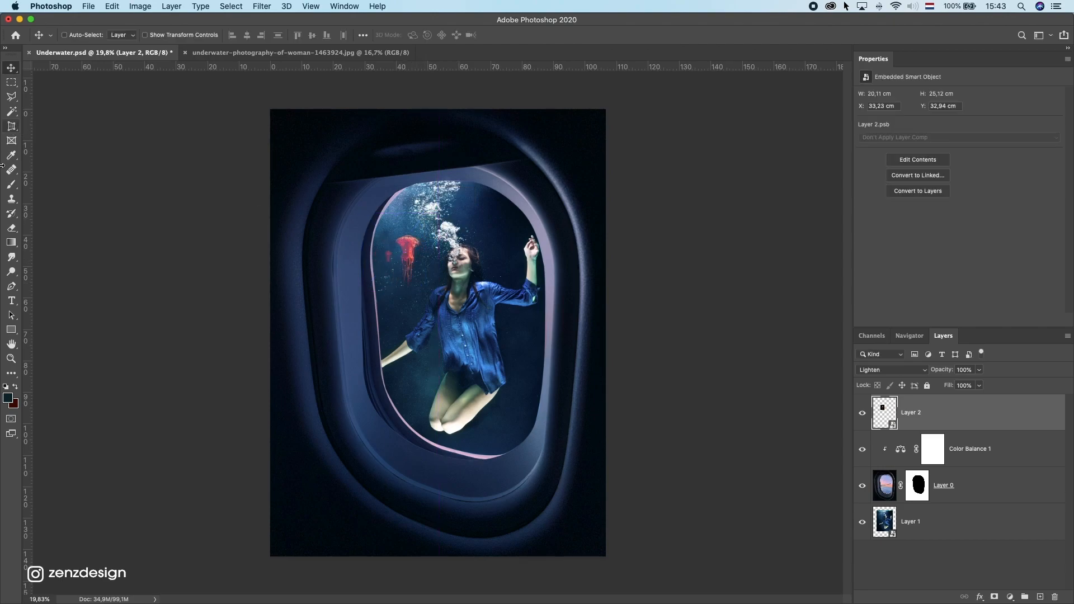
Step: Erase the faint secondary jellyfish beside the red one with the Eraser
click(11, 230)
click(381, 252)
key(Return)
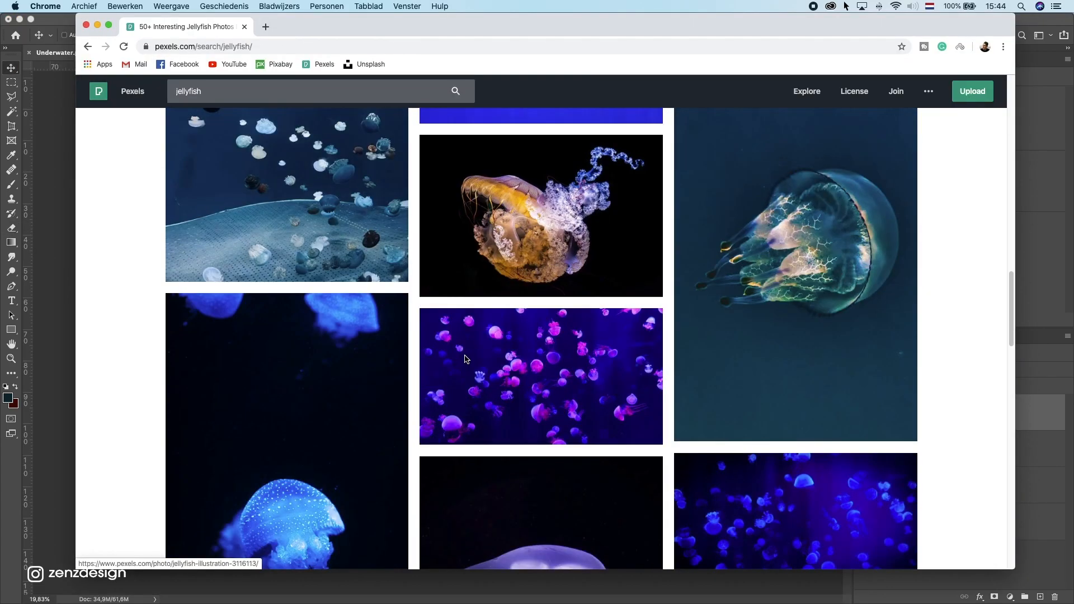
Step: Paste a purple jellyfish photo from the search results into the composition as a new layer
scroll(404, 354, down, 10)
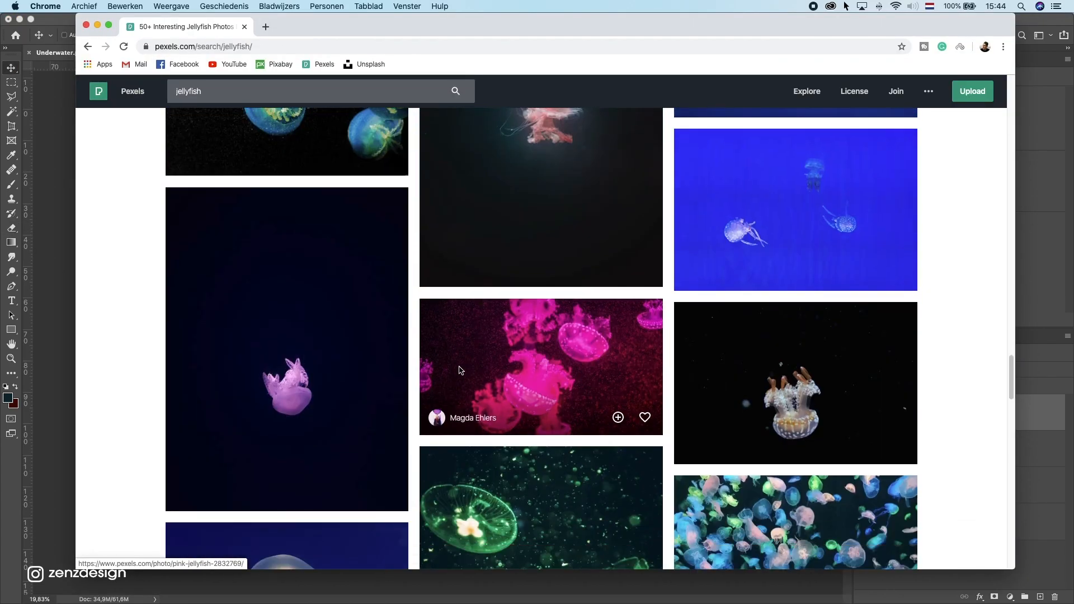
click(404, 354)
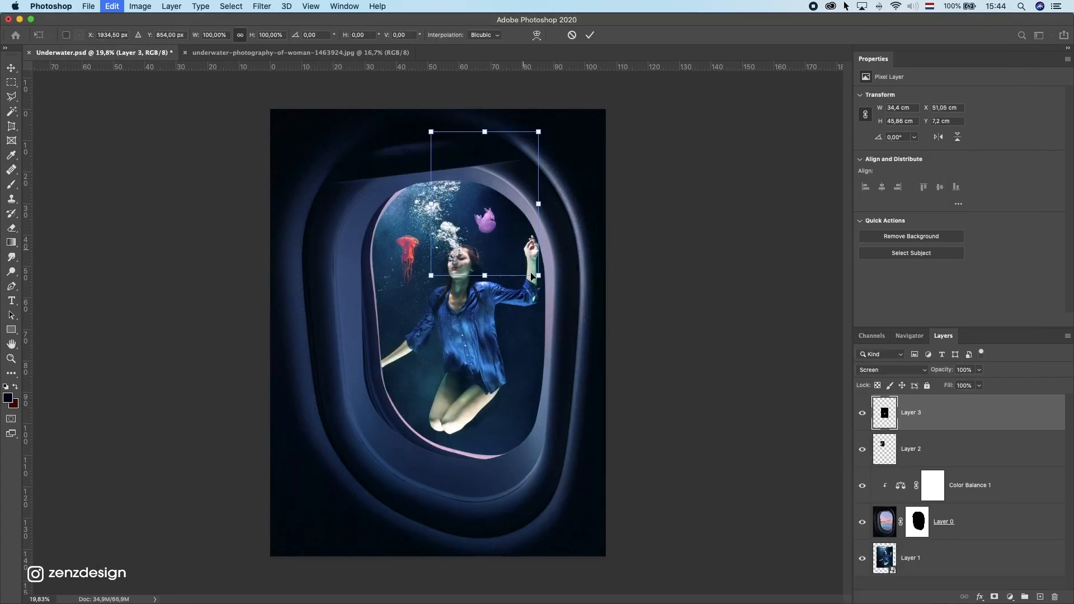
key(Return)
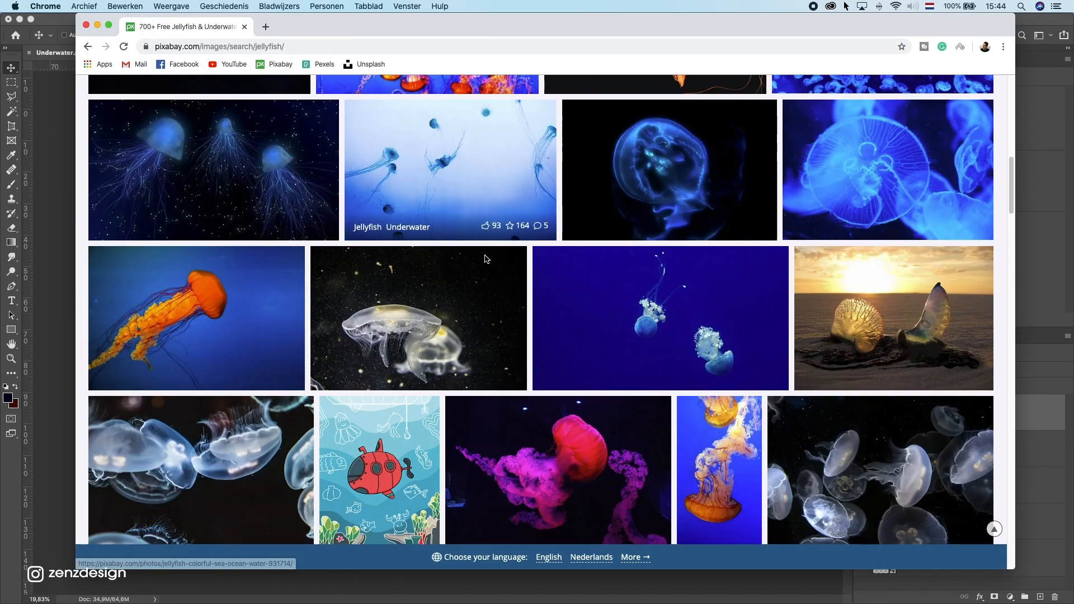
scroll(537, 307, down, 5)
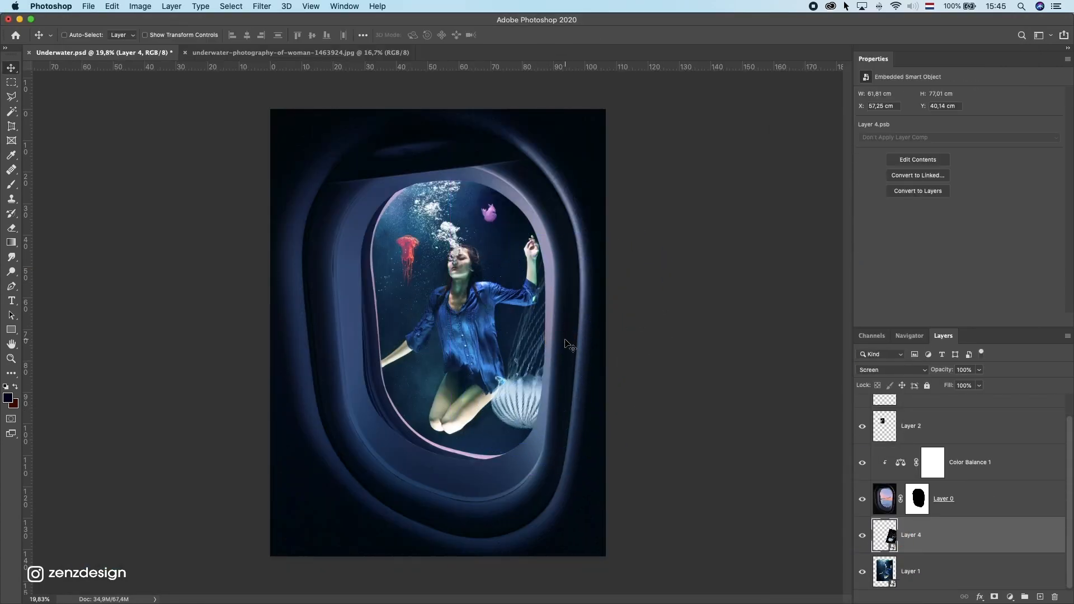
Step: Move the white jellyfish layer down into the lower right of the window
key(Return)
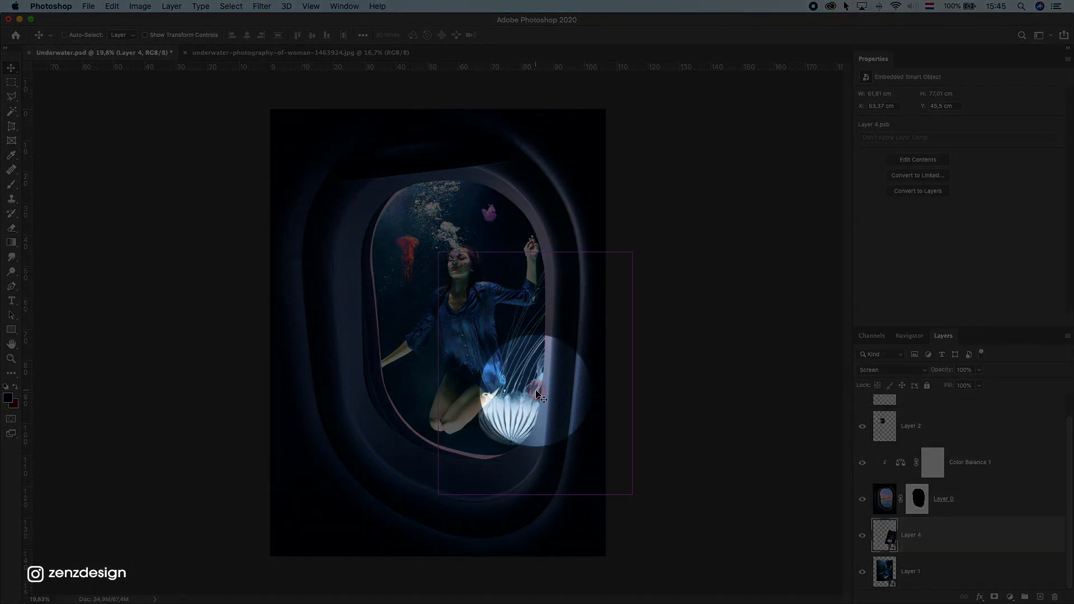
mouse_move(509, 417)
mouse_down()
mouse_move(515, 405)
mouse_move(504, 406)
mouse_up()
key(Right)
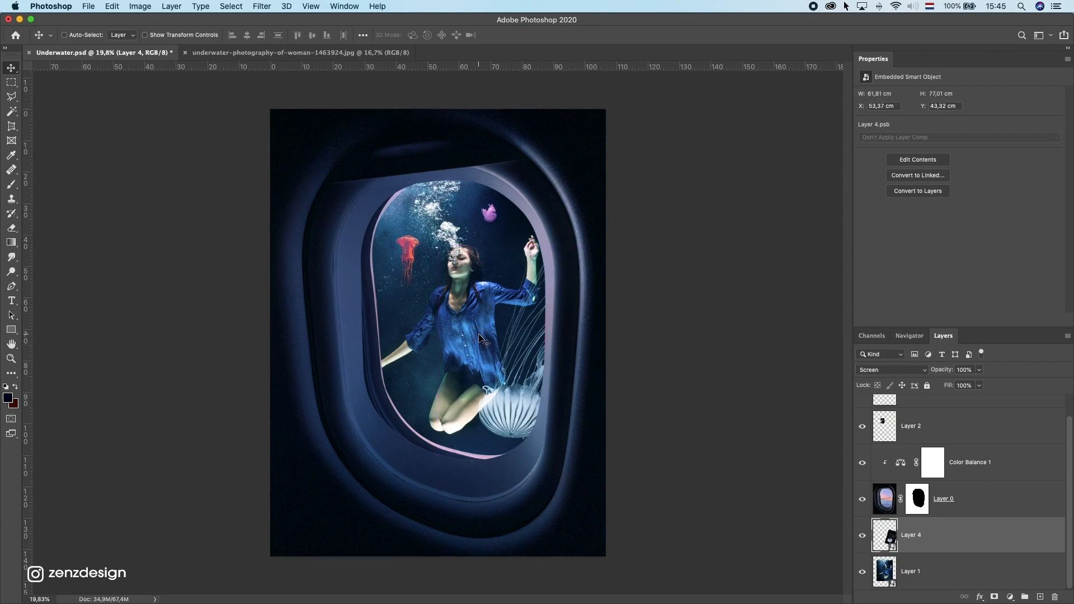
Step: Apply a Motion Blur to the white jellyfish smart object with angle 55° and distance 38 pixels
click(261, 7)
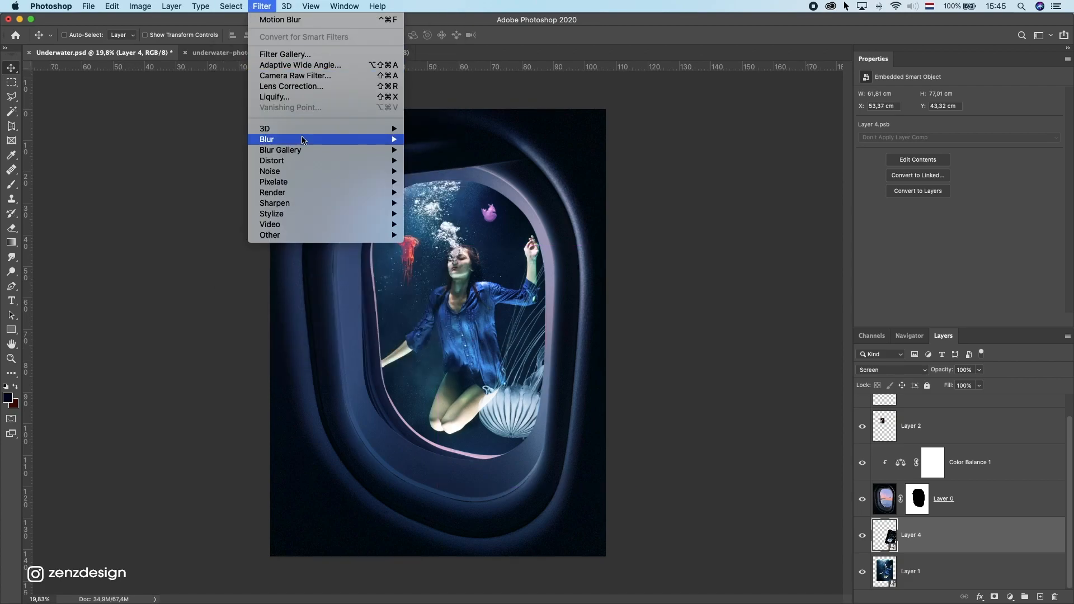
mouse_move(324, 139)
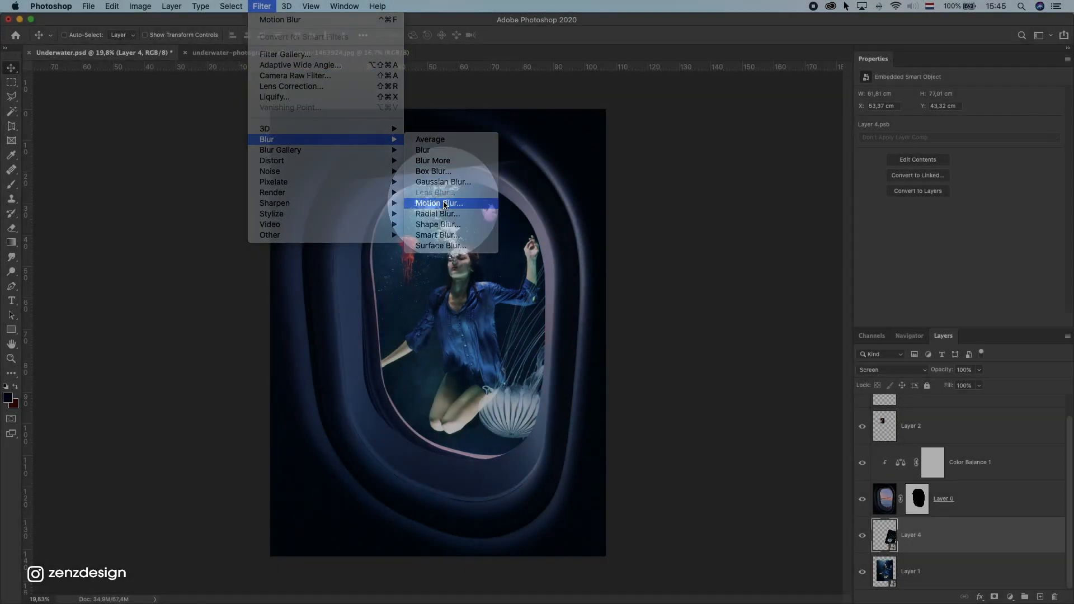
click(446, 203)
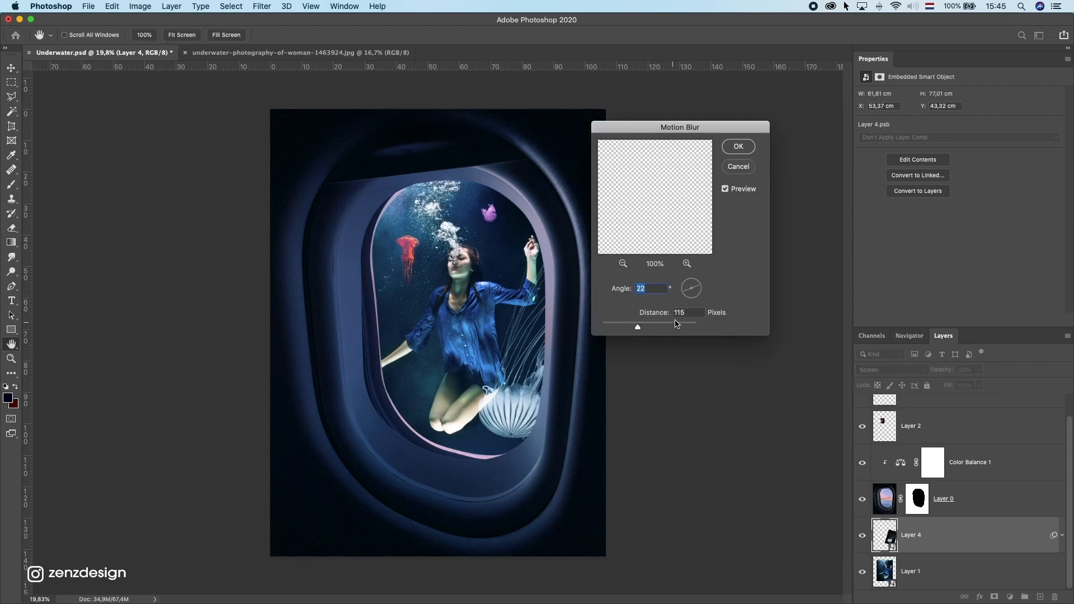
click(652, 325)
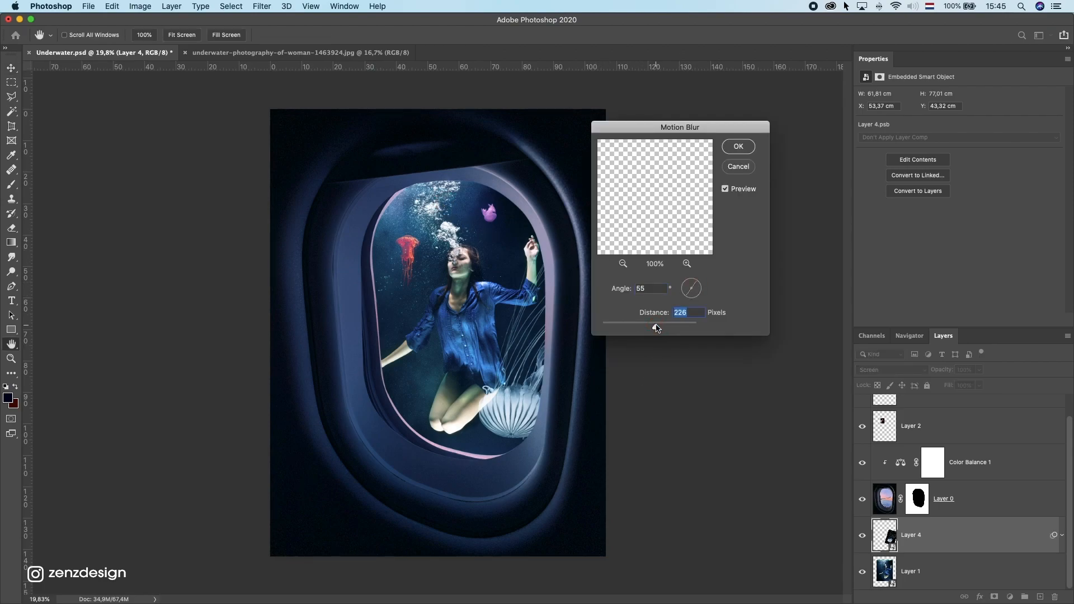
click(638, 327)
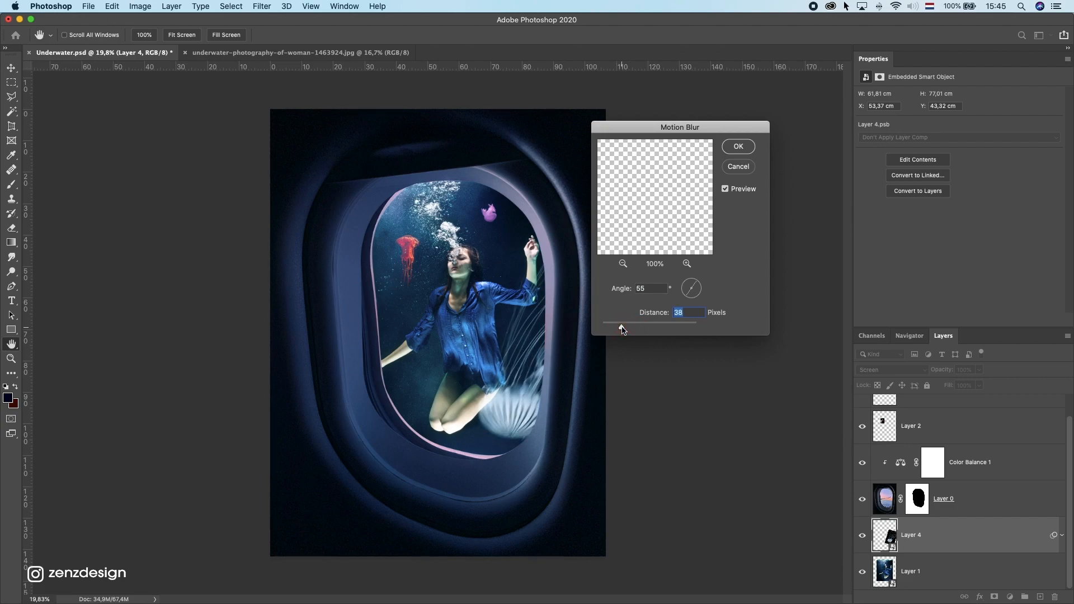
click(689, 301)
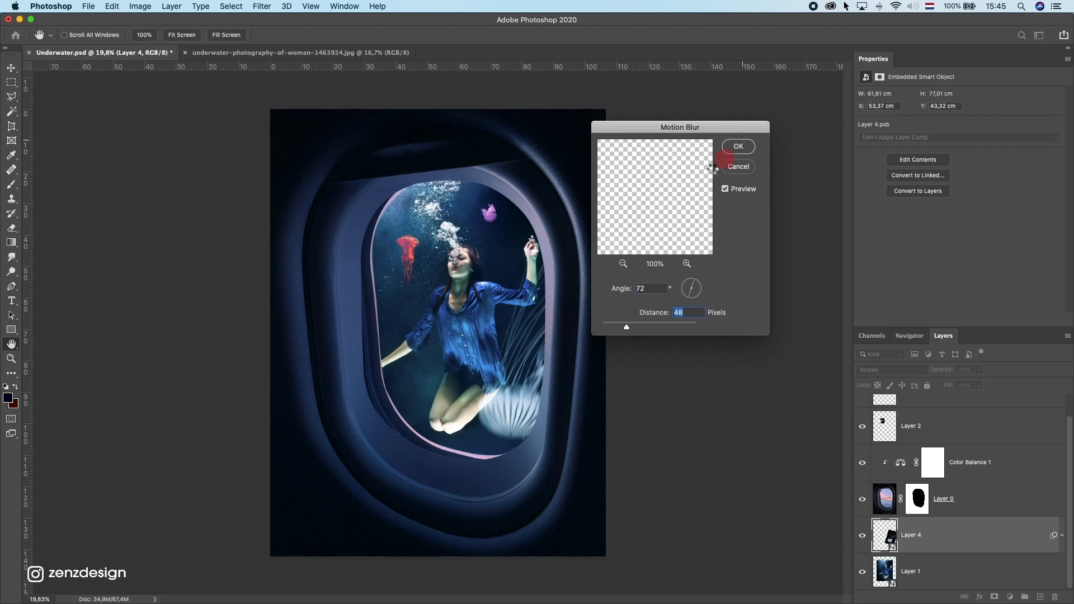
drag(523, 349, 536, 358)
Step: Desaturate the purple jellyfish with a clipped Hue/Saturation adjustment set to saturation -78
super+click(495, 219)
click(861, 414)
click(1009, 598)
click(1038, 473)
click(980, 320)
drag(960, 160, 915, 162)
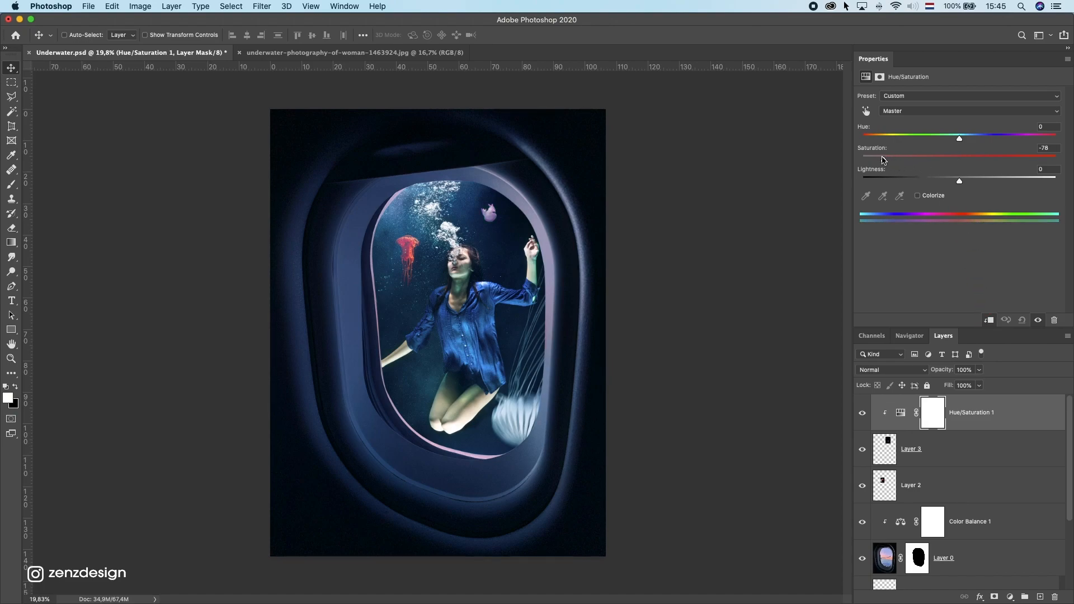
Step: Desaturate the red jellyfish with its own clipped Hue/Saturation adjustment and slightly raise its lightness
drag(409, 250, 399, 250)
click(1010, 598)
click(1030, 472)
click(988, 320)
drag(960, 160, 862, 161)
click(931, 111)
click(926, 121)
click(920, 101)
mouse_move(960, 181)
mouse_down()
mouse_move(988, 182)
mouse_move(963, 182)
mouse_up()
Step: Add a clipped Hue/Saturation adjustment to the woman's underwater photo layer, lowering its saturation
click(901, 486)
scroll(927, 482, down, 5)
click(946, 574)
drag(467, 313, 458, 313)
scroll(927, 462, down, 5)
click(1010, 597)
click(1029, 472)
click(988, 320)
drag(959, 161, 921, 161)
Step: On a new layer, paint a light blue glow over the upper white jellyfish and set the layer to Screen
scroll(1006, 493, up, 10)
click(1019, 414)
click(1040, 597)
click(81, 36)
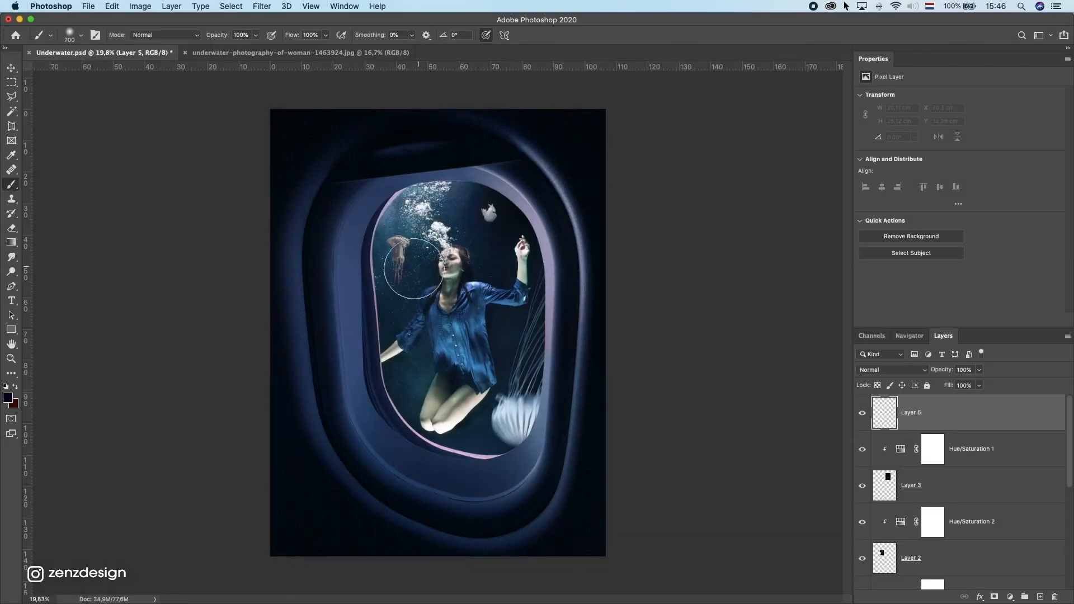
click(8, 398)
click(887, 223)
click(489, 213)
click(892, 370)
click(881, 449)
key(super+t)
drag(526, 177, 518, 183)
key(Return)
Step: Duplicate the glow layer, move it below the window layer and scale it over the lower white jellyfish
mouse_move(1002, 422)
mouse_down()
mouse_move(1010, 513)
mouse_move(1040, 596)
mouse_up()
key(super+t)
drag(548, 387, 577, 357)
key(Return)
drag(939, 415, 940, 473)
key(super+t)
drag(576, 357, 607, 338)
key(Return)
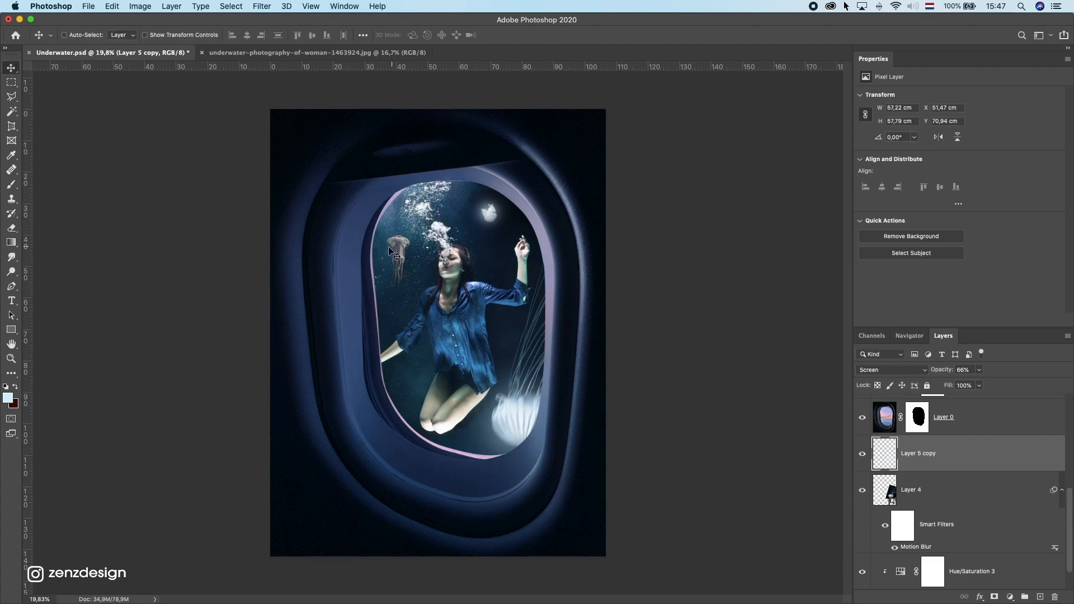
Step: Hide the red jellyfish layer and nudge the woman's photo layer slightly to the left
super+click(391, 253)
click(861, 413)
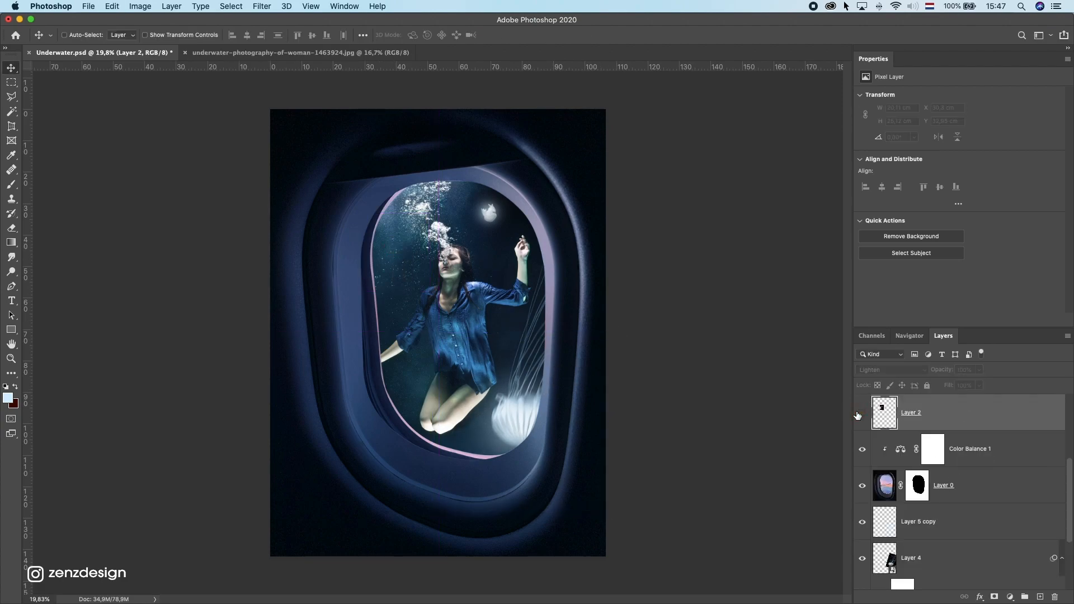
super+click(454, 324)
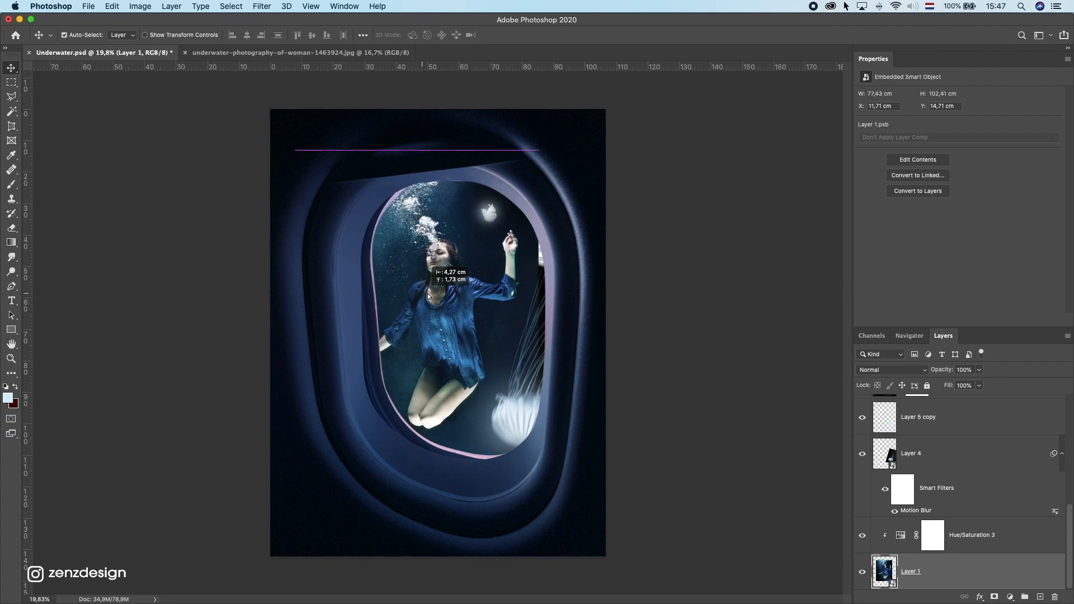
drag(436, 302, 433, 301)
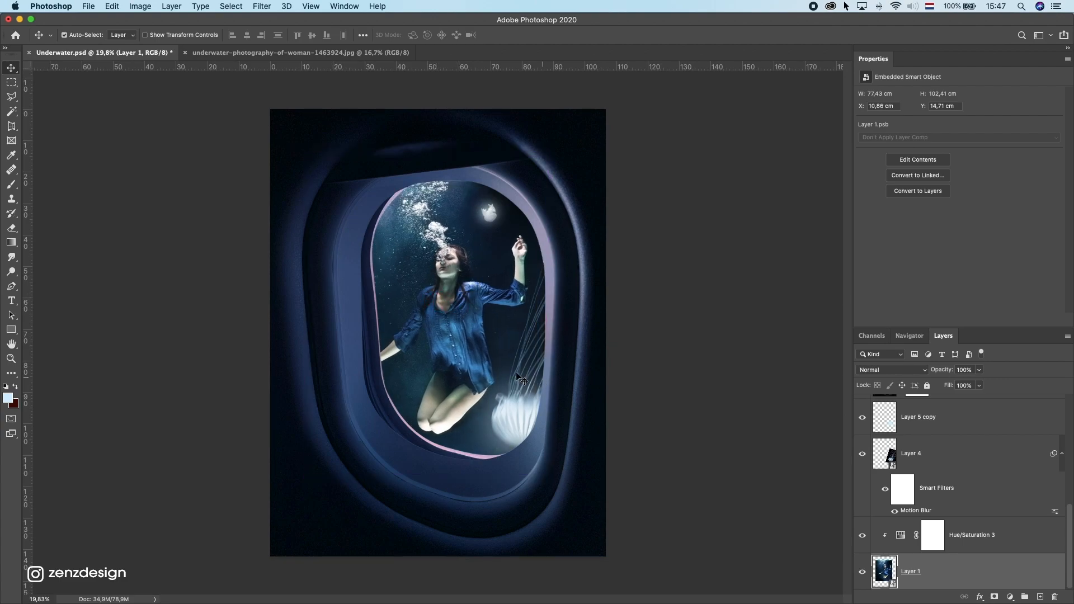
Step: Add a Curves adjustment to the woman's photo, pulling the top point down to output 171
click(1010, 597)
click(1045, 438)
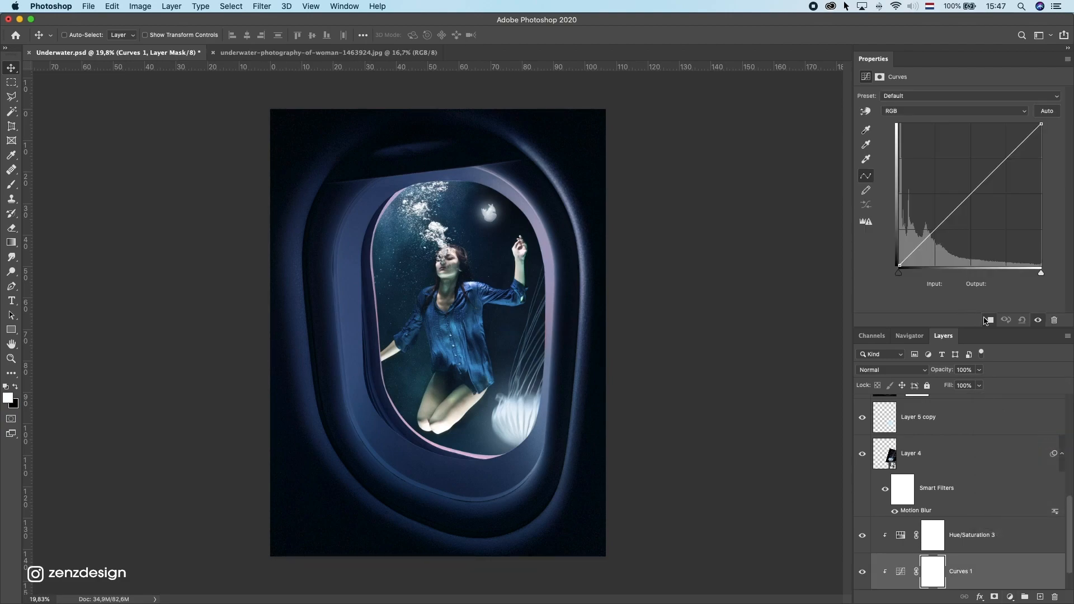
drag(979, 195, 988, 194)
key(super+z)
drag(1041, 124, 1057, 172)
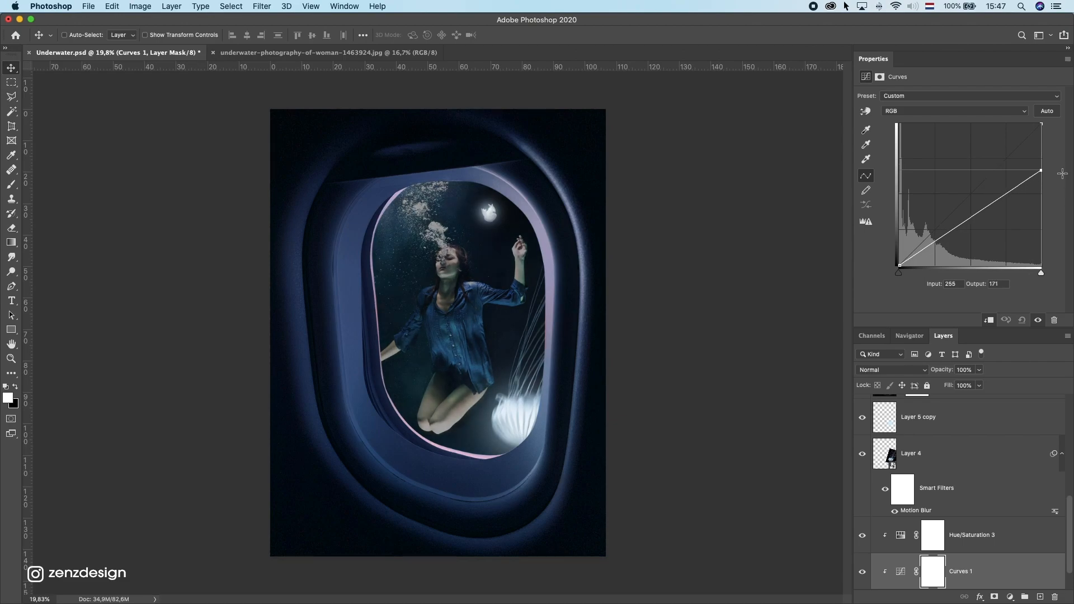
Step: Paint black on the Curves mask over the woman's legs to keep them bright
click(12, 185)
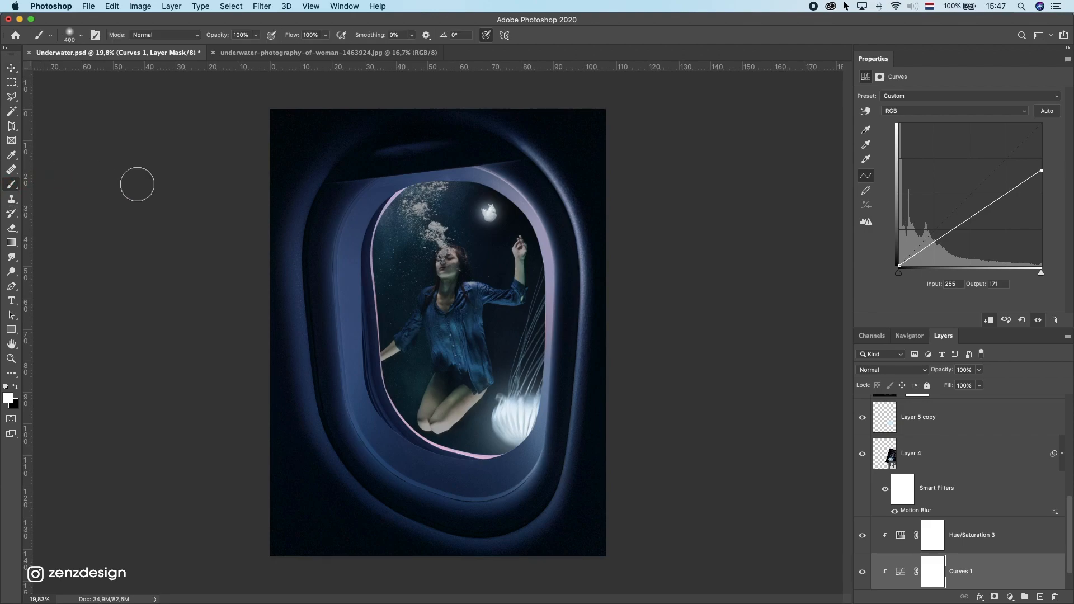
click(937, 582)
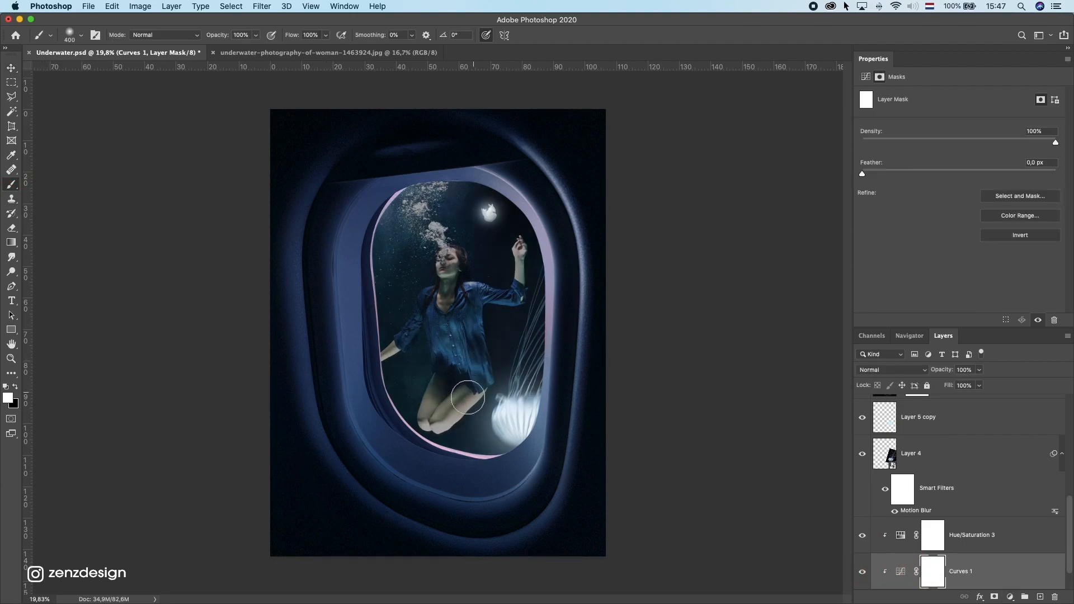
mouse_move(520, 388)
mouse_down()
mouse_move(448, 417)
mouse_move(479, 377)
mouse_move(442, 421)
mouse_up()
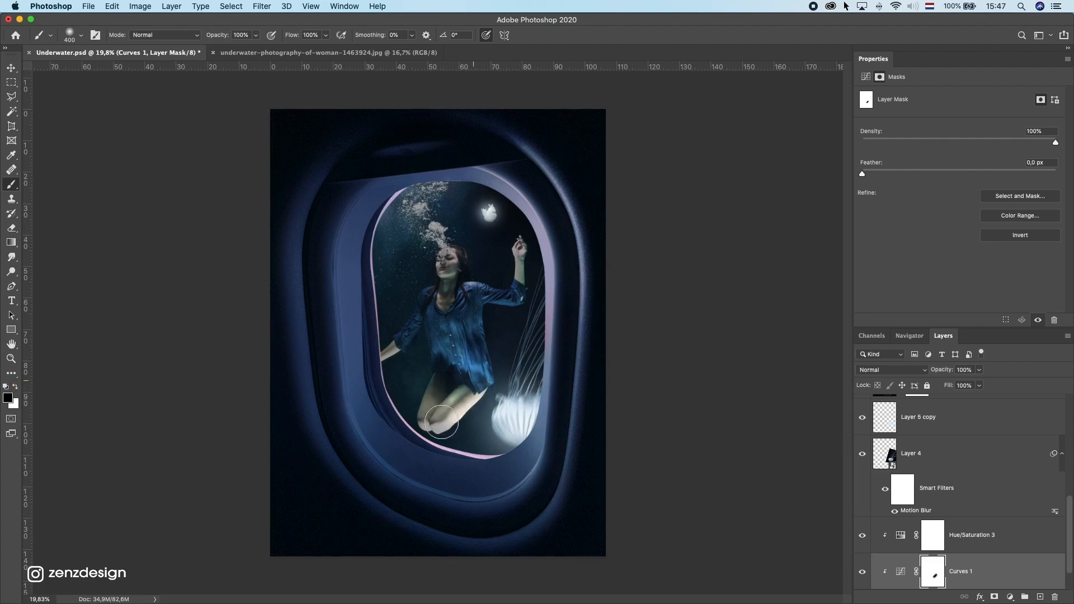
ctrl+alt+click(476, 390)
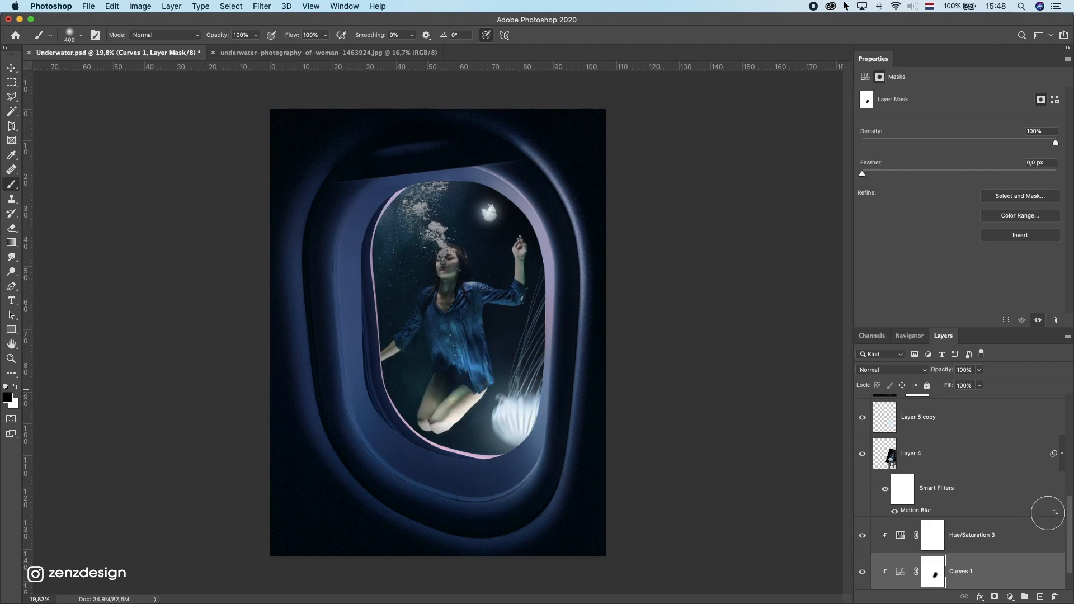
Step: Lower the Curves highlight output further to 135
click(899, 572)
drag(1041, 125, 1046, 191)
scroll(966, 574, down, 1)
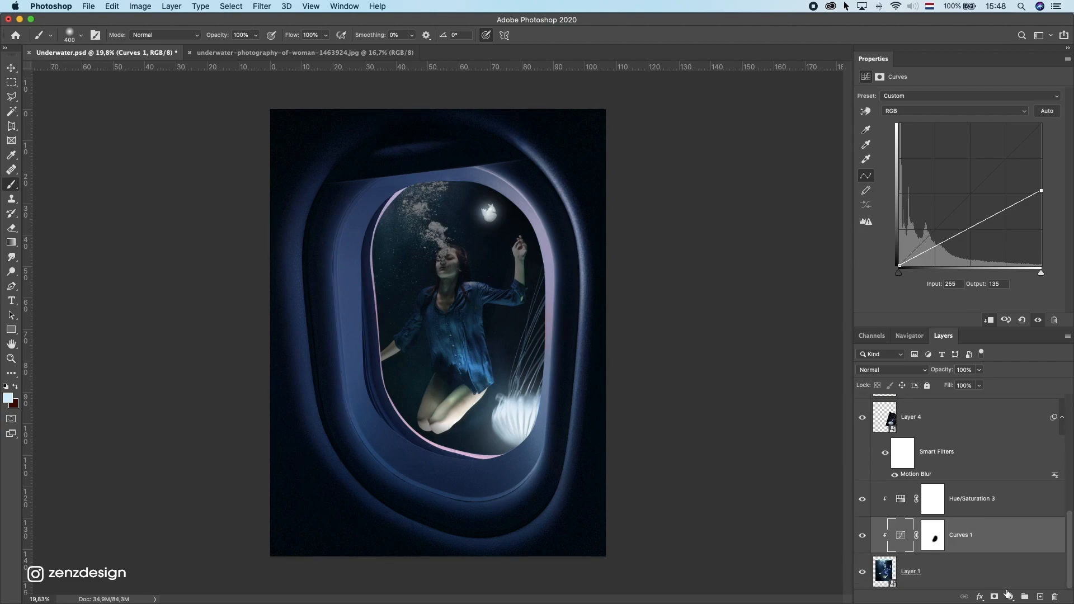
Step: Add a brightening Curves adjustment, invert its mask and paint highlights back onto the woman's shirt
click(1010, 597)
click(1033, 437)
drag(1041, 124, 997, 116)
click(933, 533)
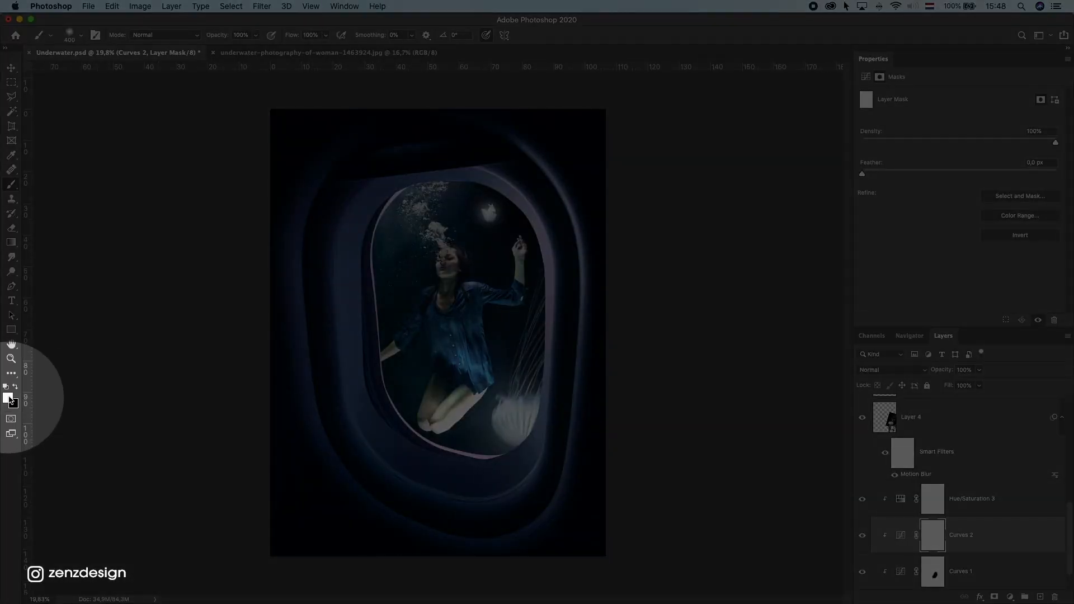
key(super+i)
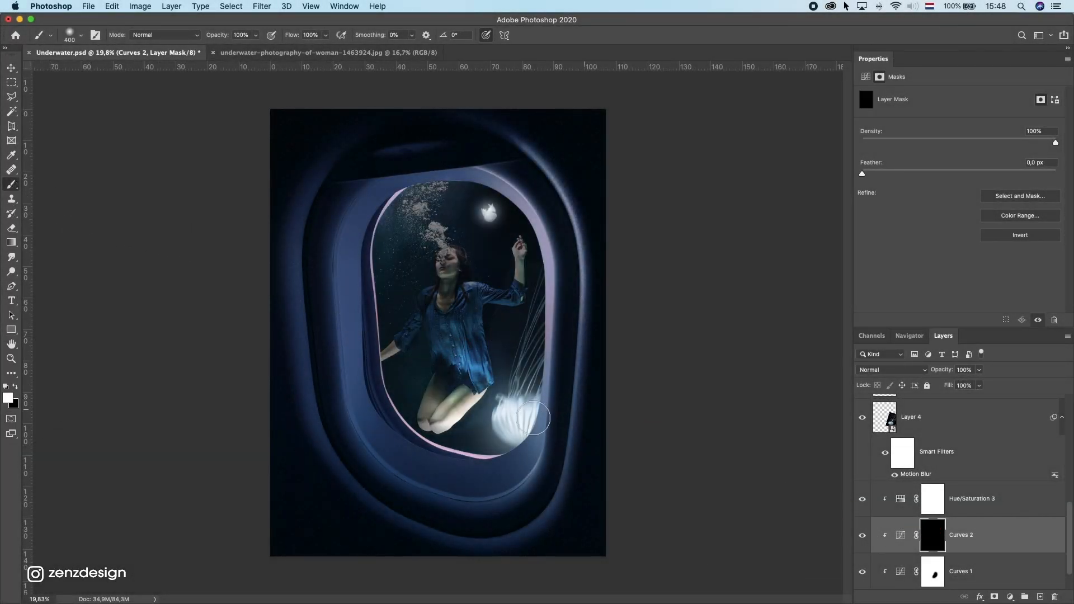
mouse_move(480, 383)
mouse_down()
mouse_move(477, 389)
mouse_move(468, 359)
mouse_move(465, 398)
mouse_up()
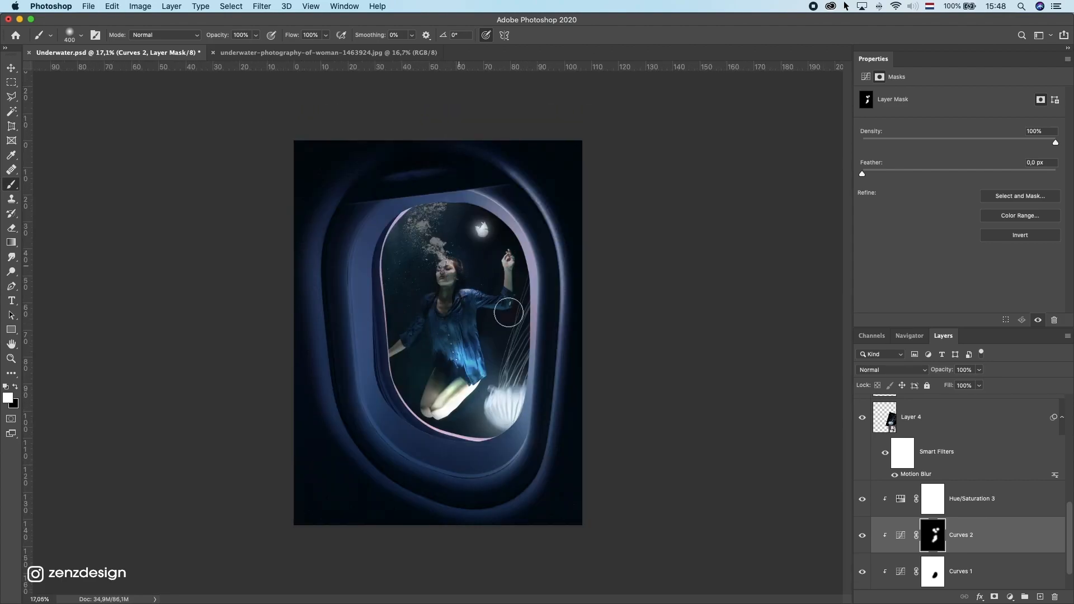
scroll(951, 484, up, 3)
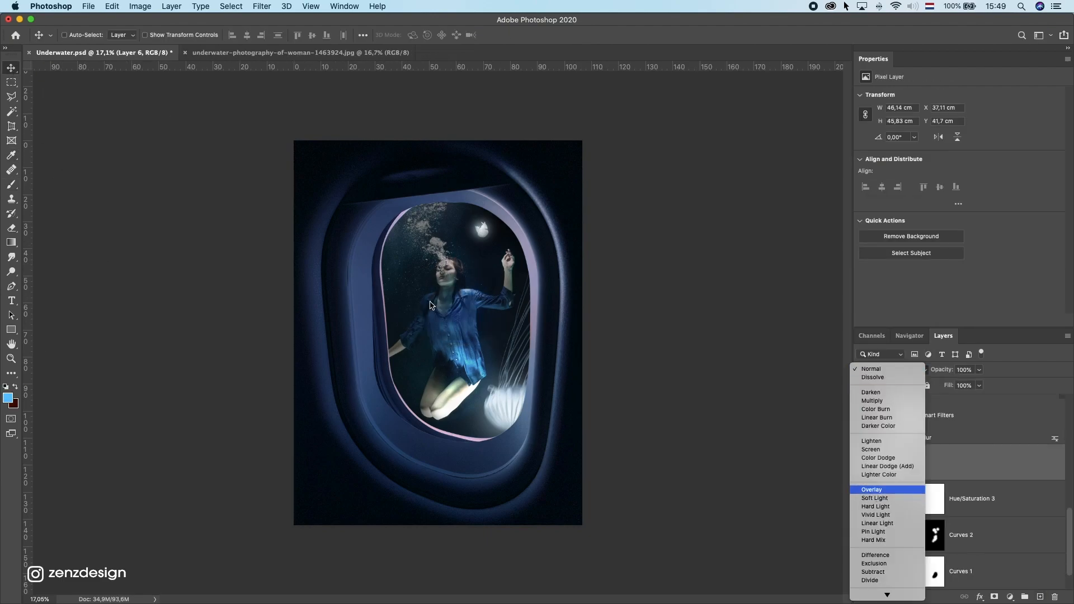
Step: Paint a blue glow onto a layer over the woman's shirt and lower that layer's opacity
click(872, 489)
drag(545, 296, 550, 358)
click(979, 369)
drag(978, 384, 958, 386)
click(806, 489)
drag(588, 383, 595, 367)
Step: Duplicate the glow layer, paint more glow around the shirt and adjust the copy's opacity
drag(1029, 470, 1040, 597)
drag(465, 293, 512, 339)
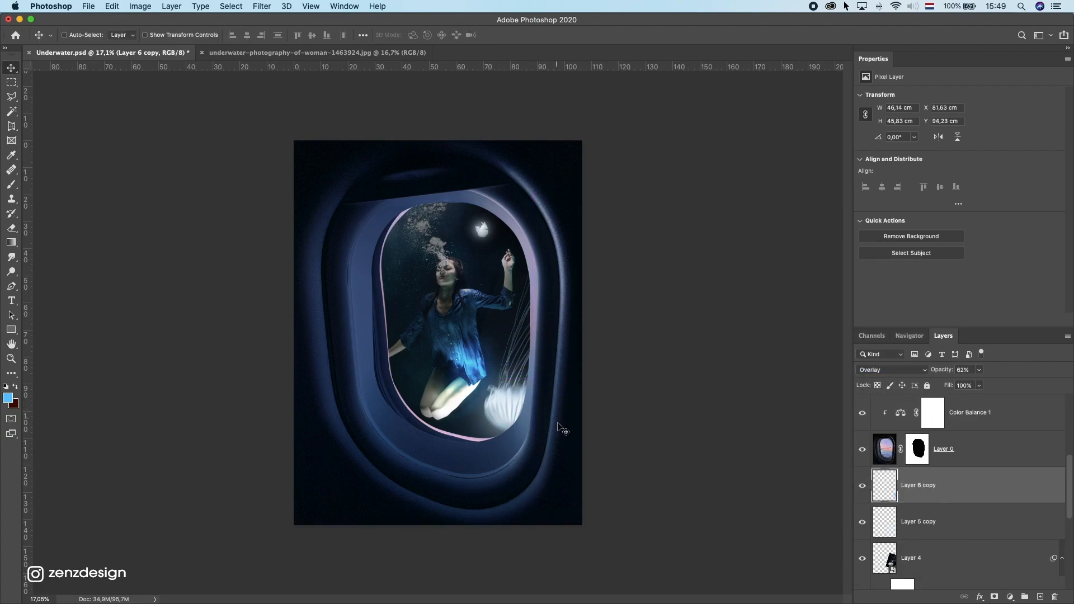
drag(561, 430, 500, 383)
click(979, 370)
drag(979, 385, 977, 384)
Step: Duplicate a glow layer, move it up the stack over the upper jellyfish and scale it down
click(937, 484)
key(super+j)
drag(515, 411, 478, 230)
drag(934, 456, 935, 397)
key(super+t)
drag(538, 291, 475, 228)
key(Return)
Step: Set the glow copy to Soft Light blend mode, then duplicate and transform it again
click(893, 370)
click(884, 376)
key(super+j)
key(super+t)
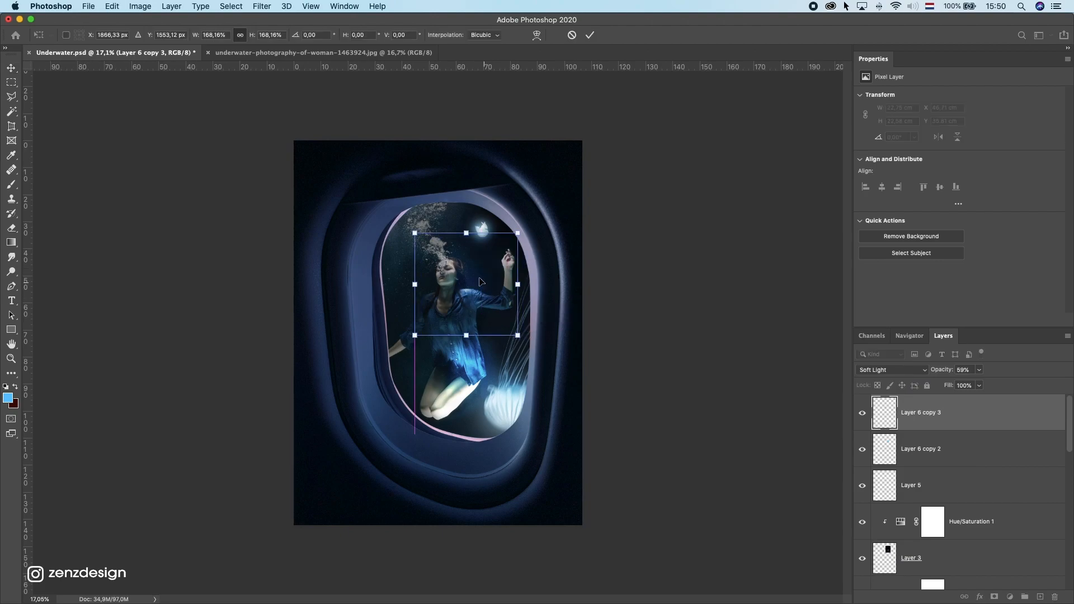
key(Return)
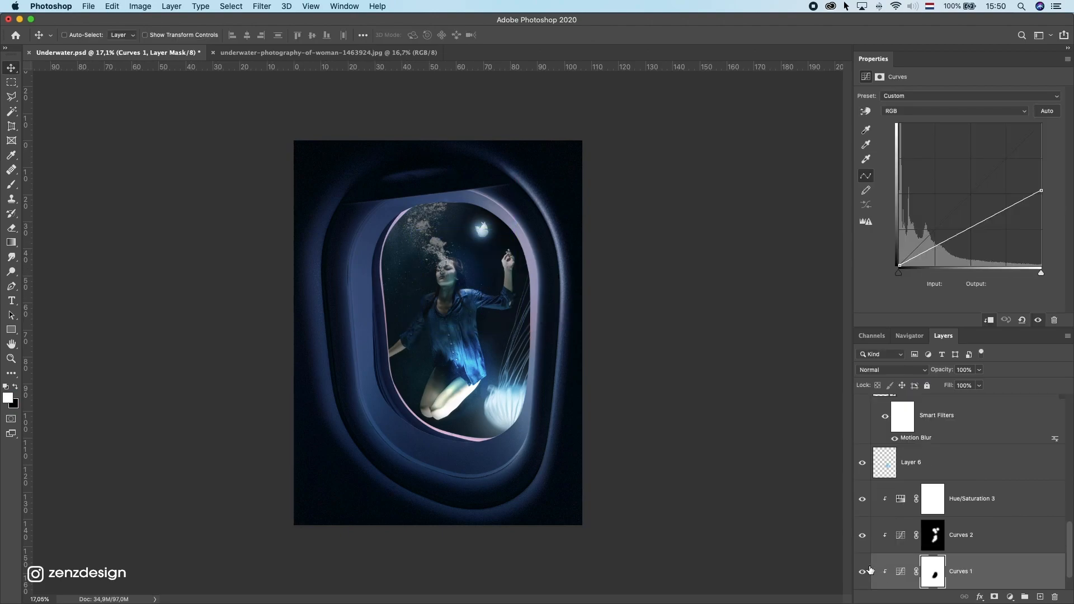
Step: Toggle the first Curves layer to compare, then paint black on its mask over the bubbles above the woman's head
click(862, 572)
click(862, 572)
click(928, 571)
click(862, 572)
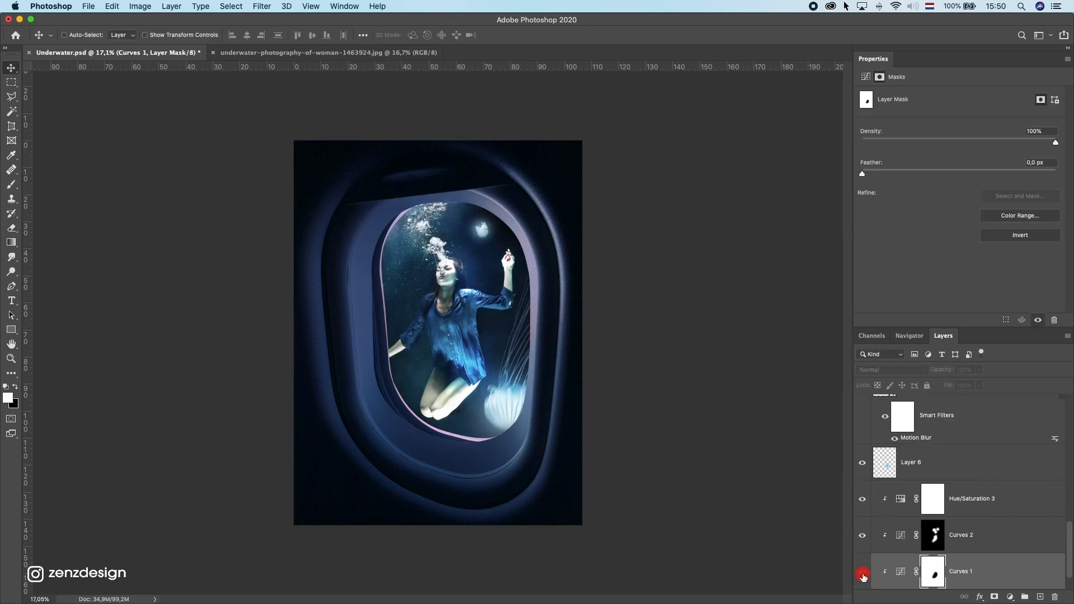
click(14, 181)
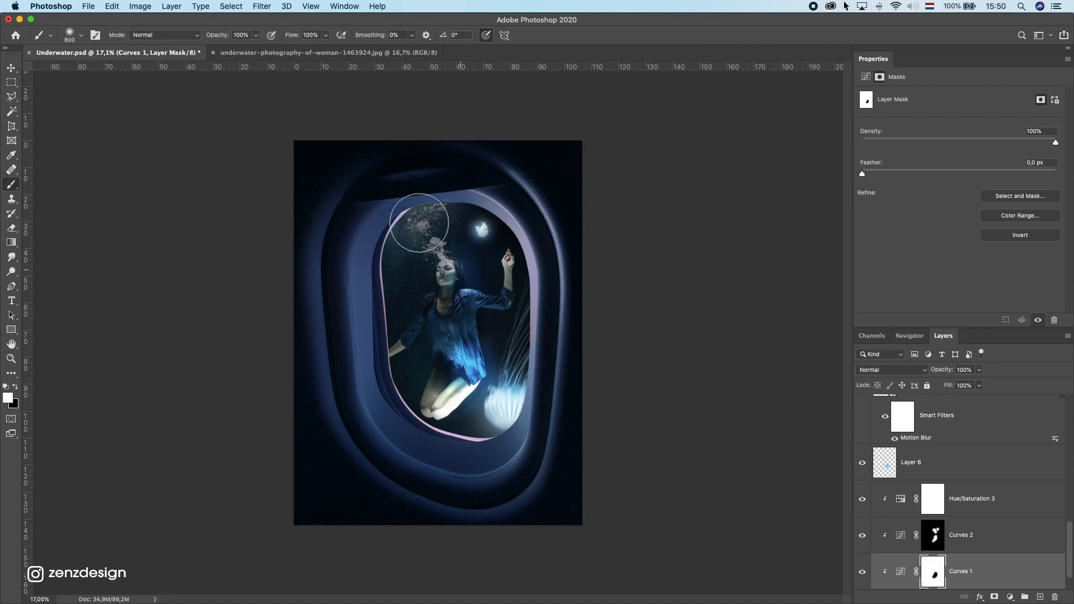
mouse_move(412, 221)
mouse_down()
mouse_move(446, 247)
mouse_move(427, 214)
mouse_move(406, 224)
mouse_move(447, 257)
mouse_move(371, 235)
mouse_move(470, 180)
mouse_move(436, 282)
mouse_up()
Step: Create a new top layer and select brush 22 from the Free Sunshine Photoshop Brushes 6 set
scroll(993, 462, up, 10)
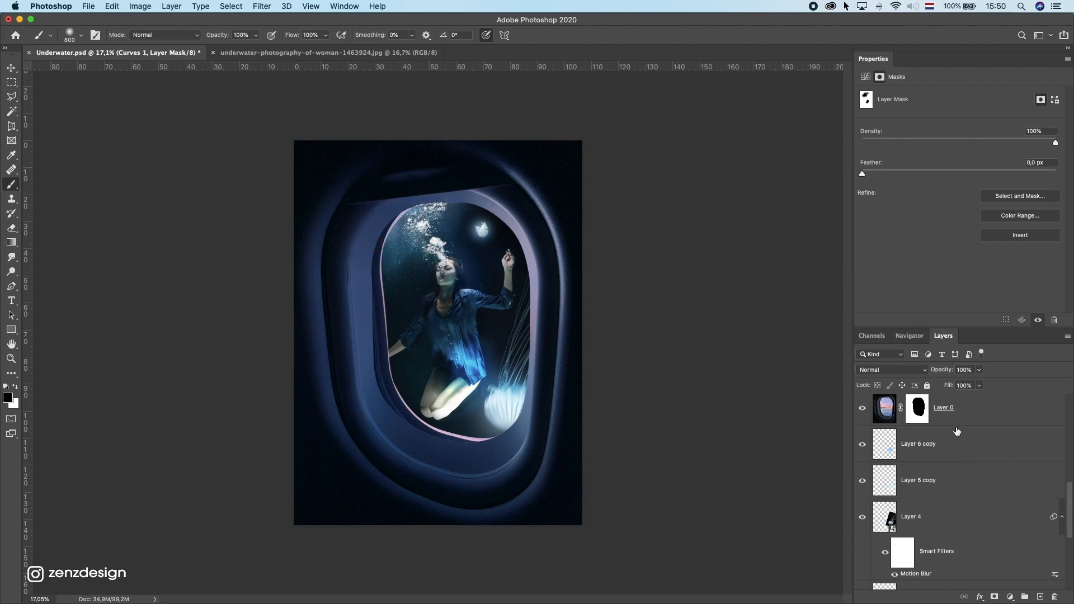
key(super+shift+alt+n)
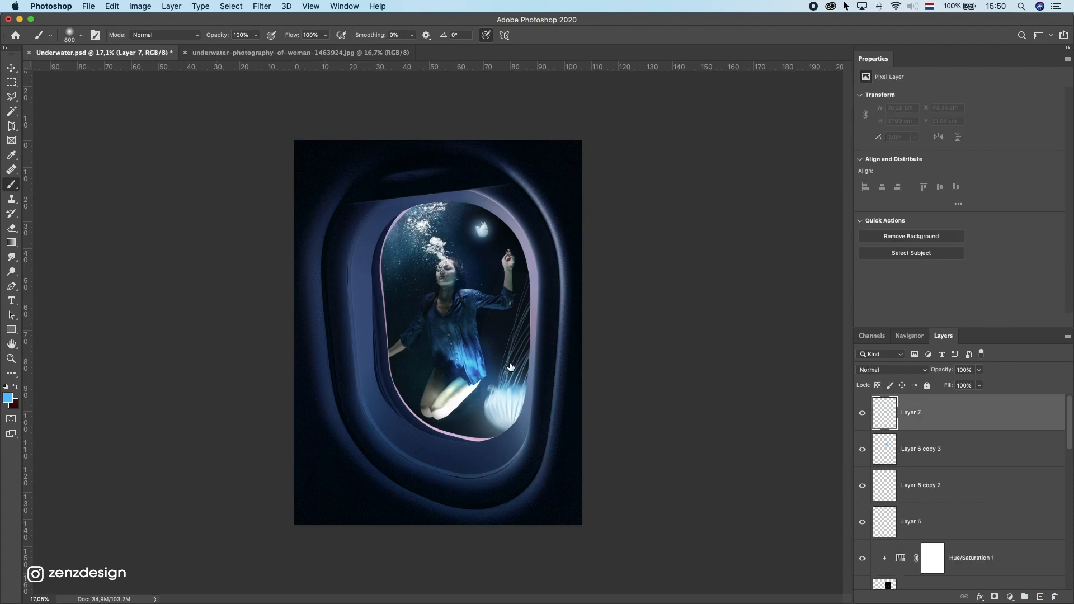
click(78, 35)
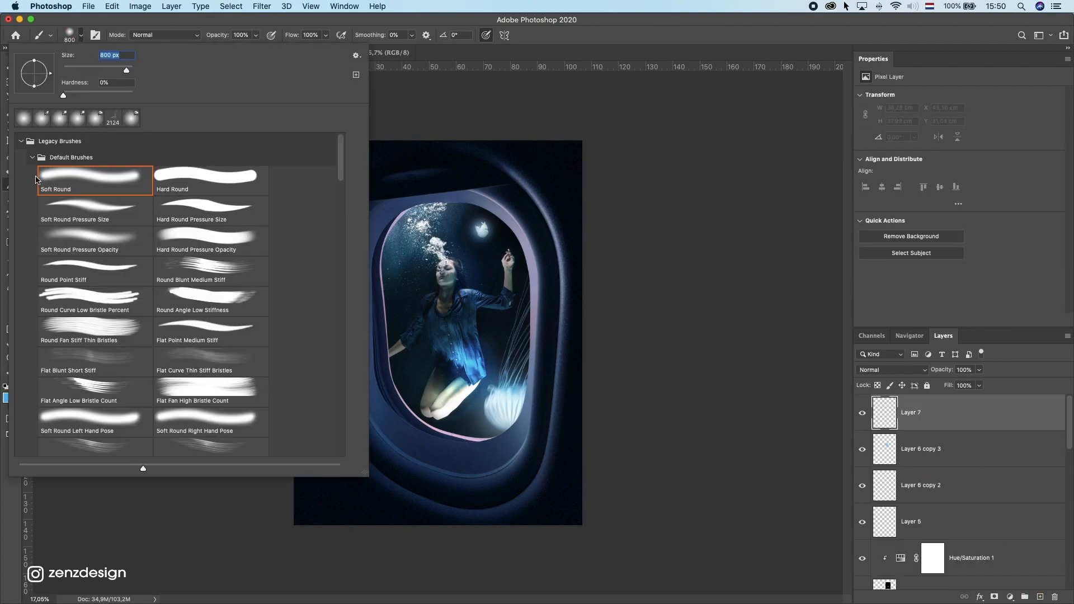
click(31, 157)
scroll(84, 279, down, 6)
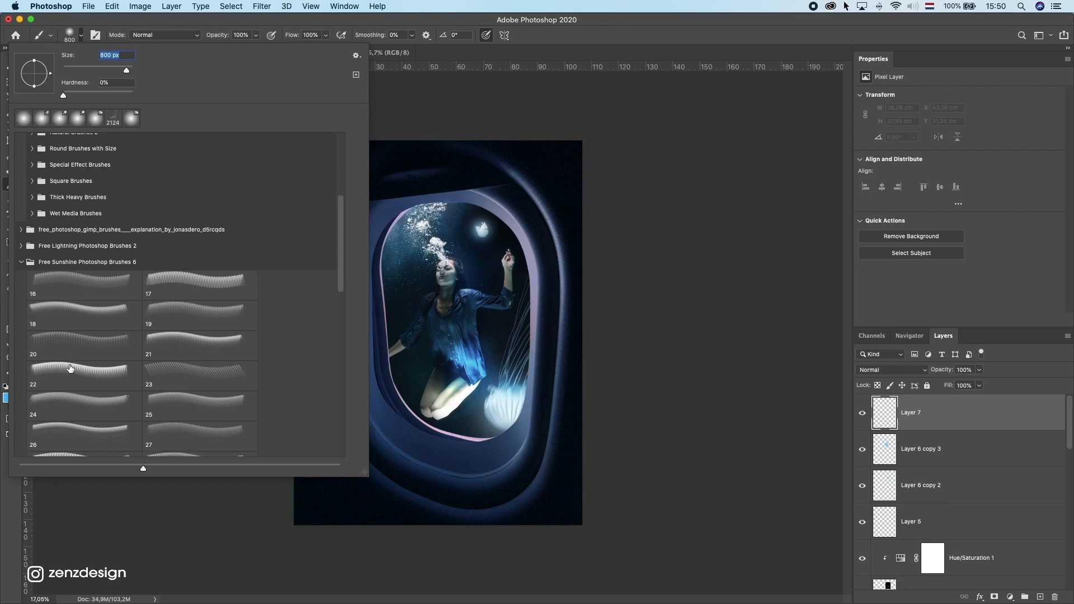
click(83, 347)
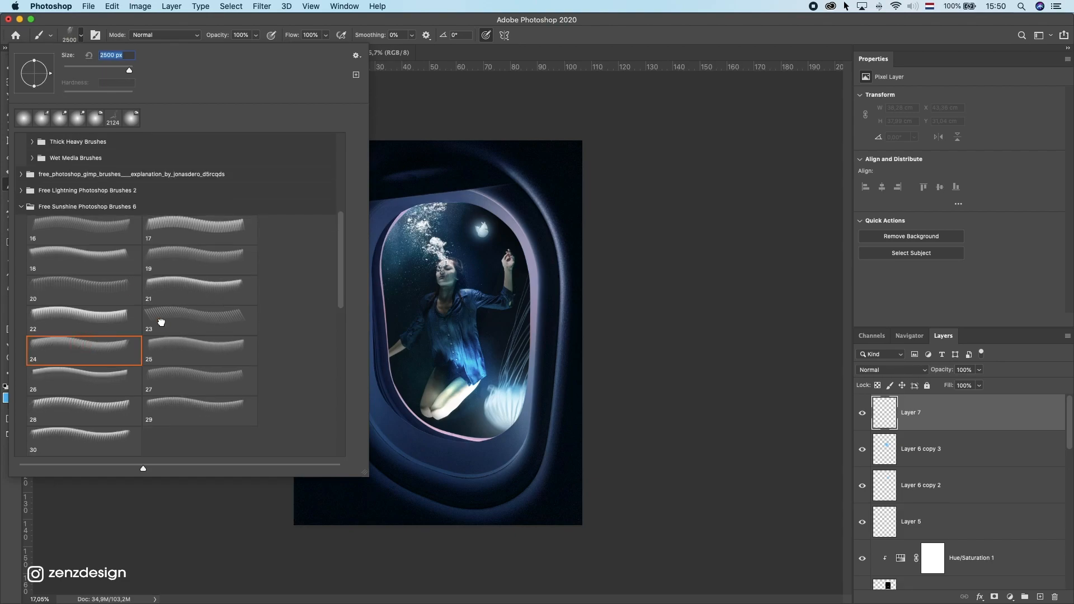
click(73, 315)
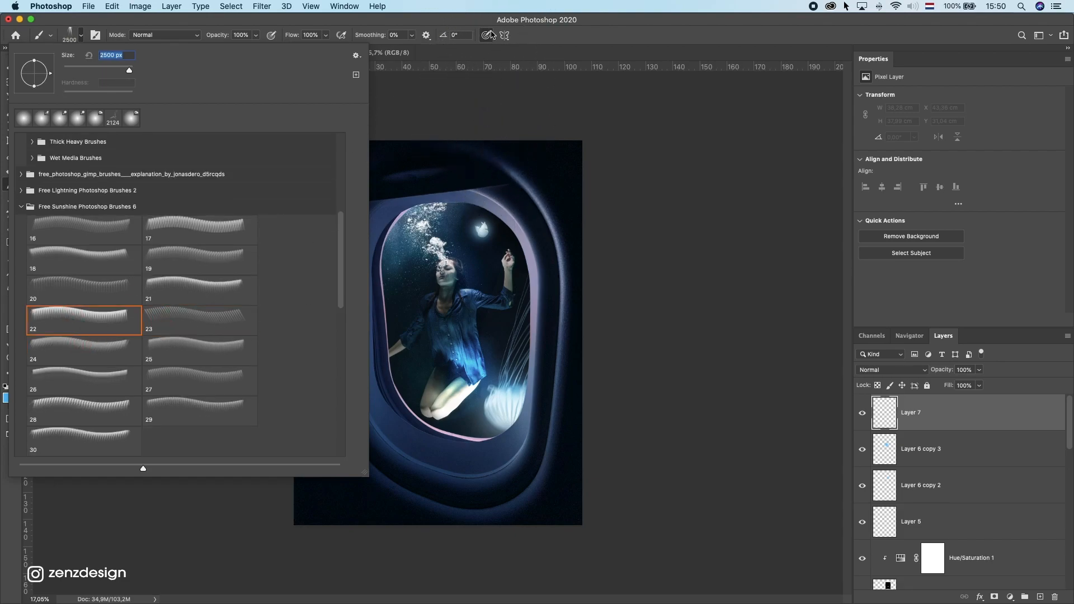
Step: Stamp white sun rays with the brush at 1800 px over the woman on the new layer
click(512, 26)
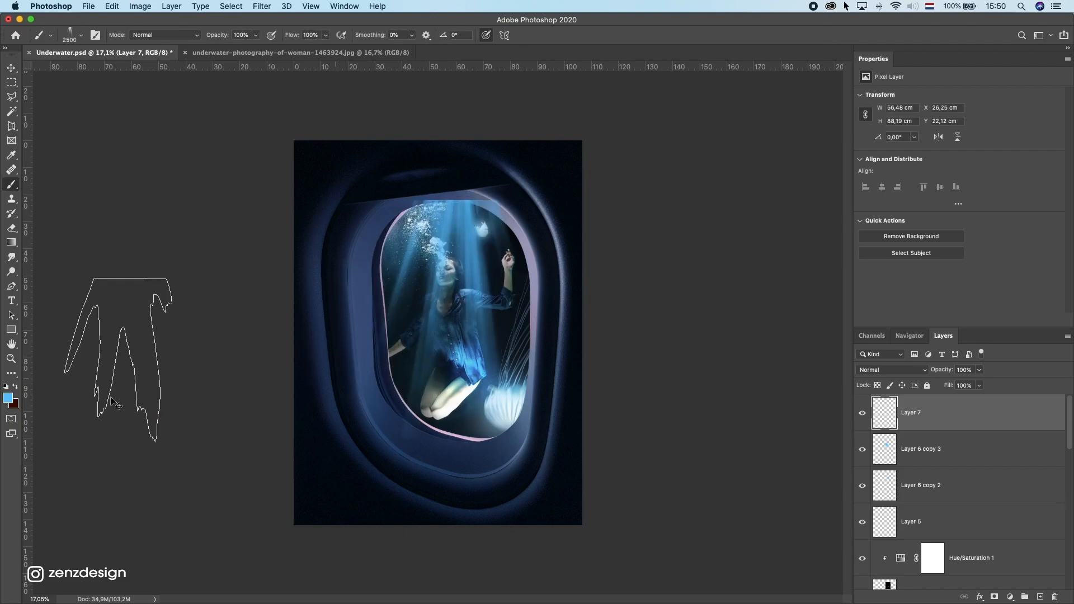
click(8, 397)
drag(671, 235, 611, 205)
key(Return)
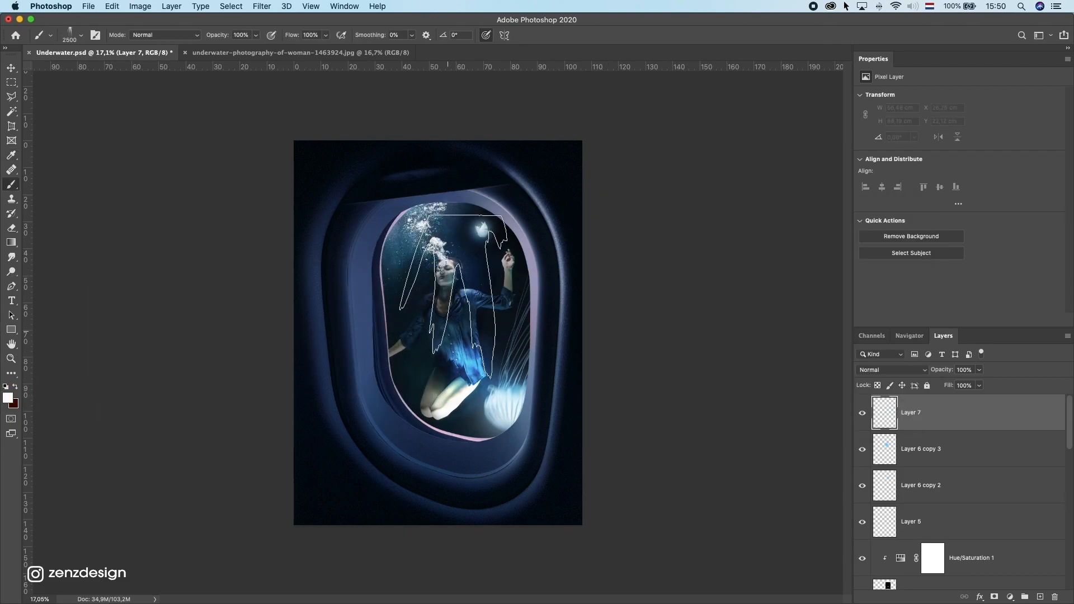
click(439, 335)
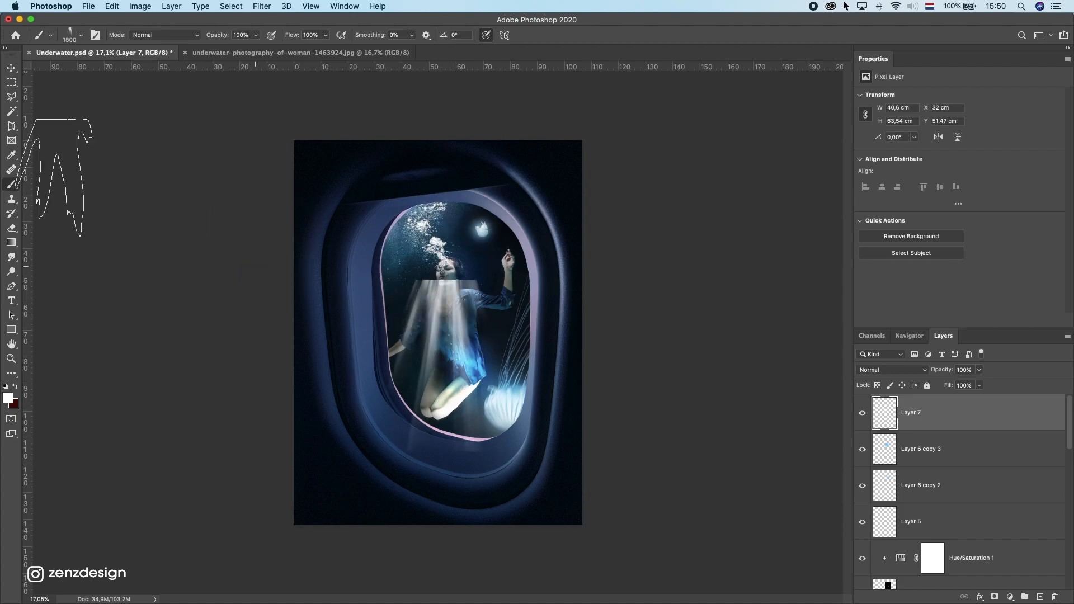
Step: Switch to the Move tool and reposition the sun-ray layer higher over the woman's head
click(11, 69)
drag(595, 280, 573, 202)
mouse_move(960, 417)
mouse_down()
mouse_move(943, 435)
mouse_move(971, 584)
mouse_move(956, 436)
mouse_up()
drag(447, 219, 460, 193)
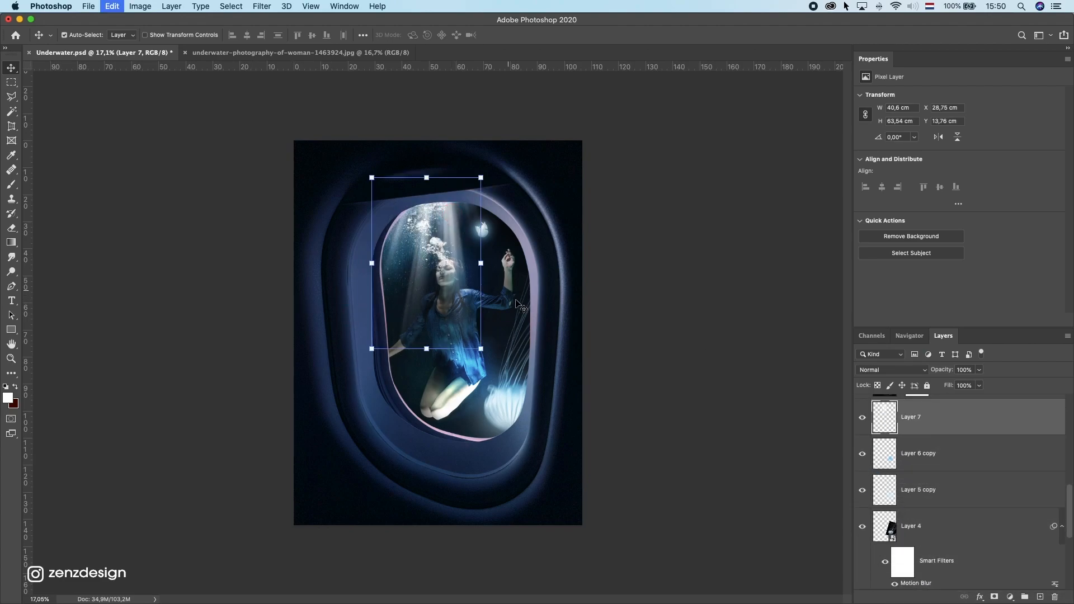
Step: Free-transform and distort the sun rays so they fan out downward across the whole window
key(ctrl+t)
drag(520, 297, 544, 273)
drag(452, 299, 447, 265)
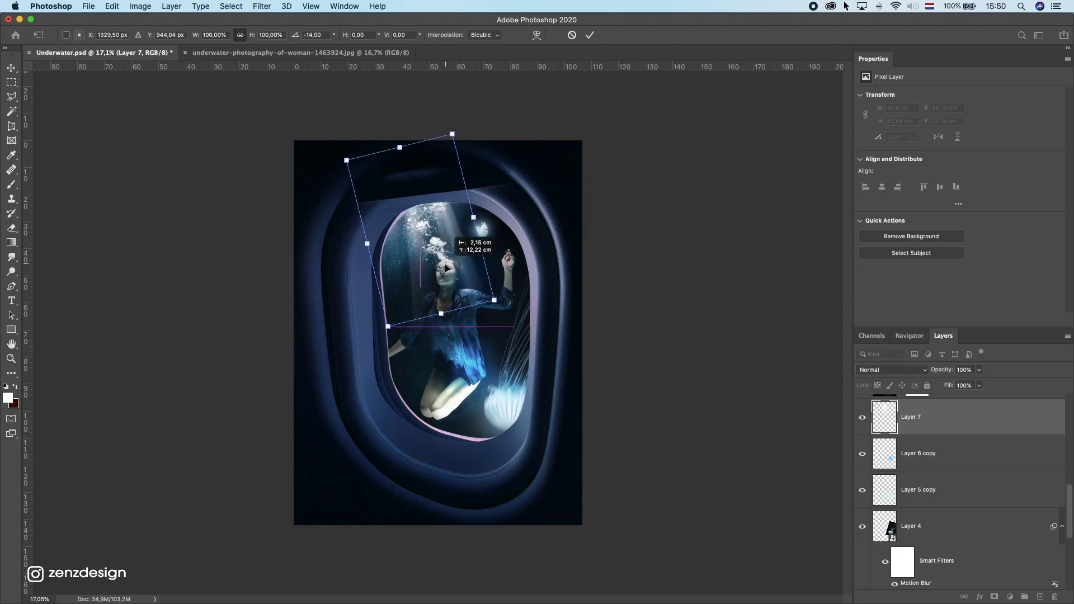
drag(541, 366, 618, 496)
drag(498, 385, 467, 399)
drag(570, 312, 537, 285)
drag(449, 259, 454, 288)
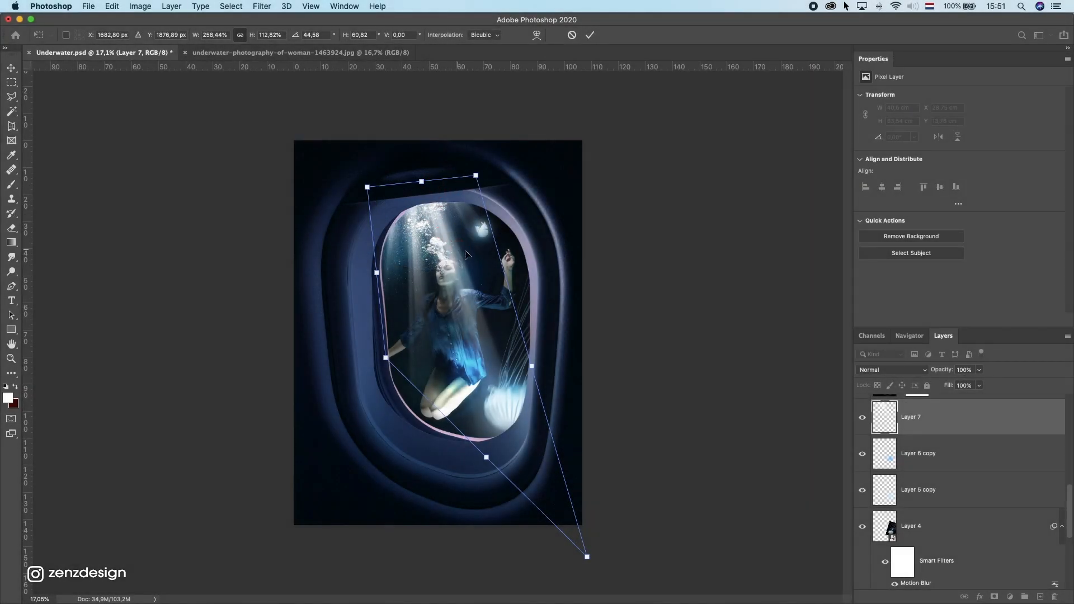
drag(468, 256, 464, 255)
drag(380, 358, 358, 488)
key(Return)
Step: Nudge the sun rays slightly and set the sun-ray layer's opacity to 45%
drag(451, 290, 449, 284)
click(979, 370)
drag(982, 383, 952, 386)
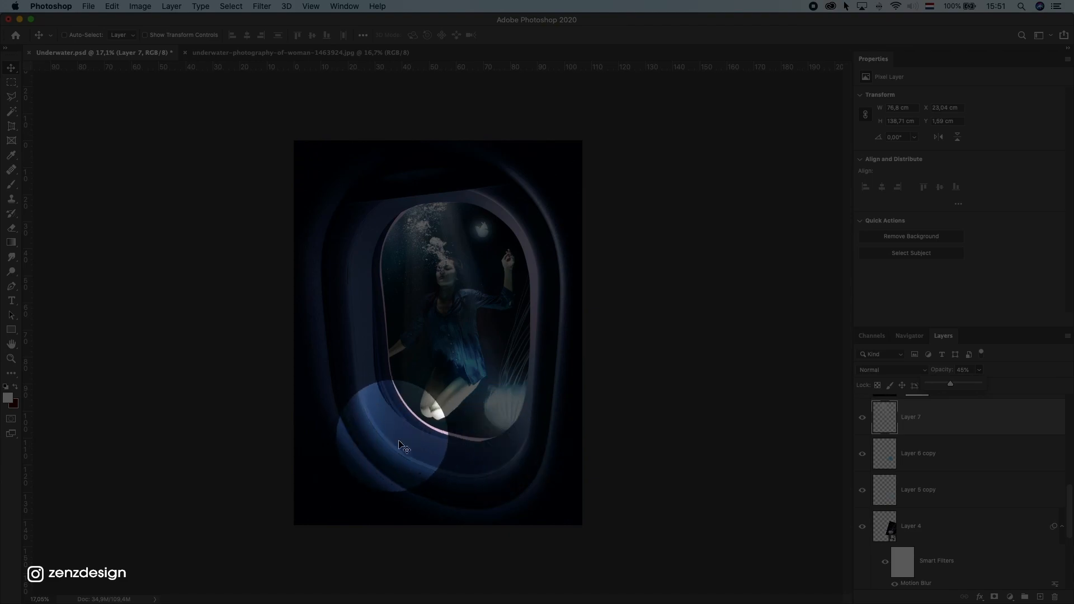
Step: Create a new layer beneath the sun rays and sample a light blue foreground colour from the jellyfish glow
scroll(951, 437, down, 10)
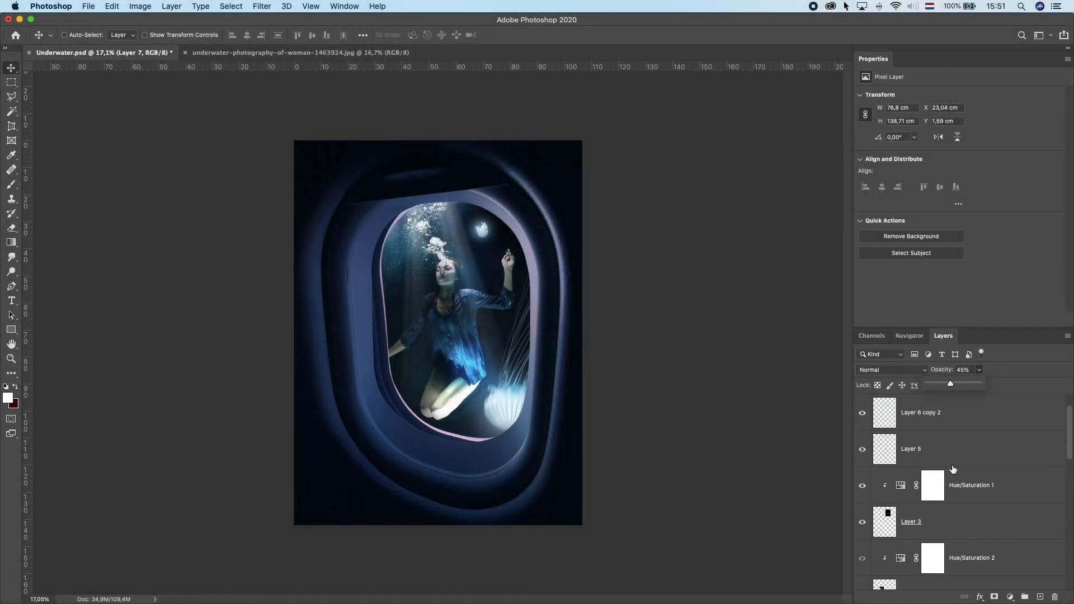
click(926, 412)
click(1040, 597)
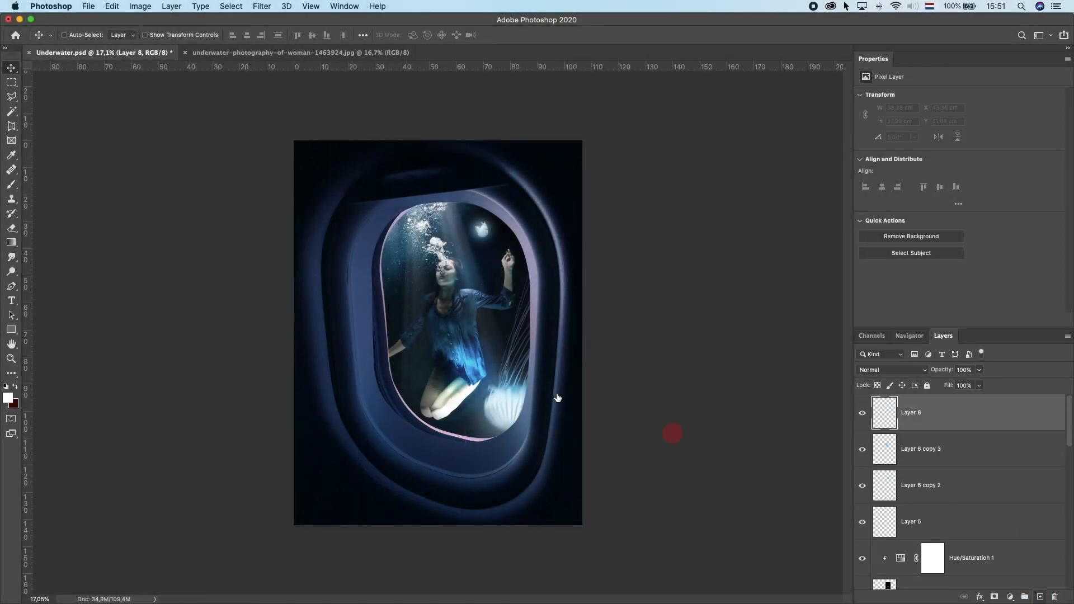
click(10, 188)
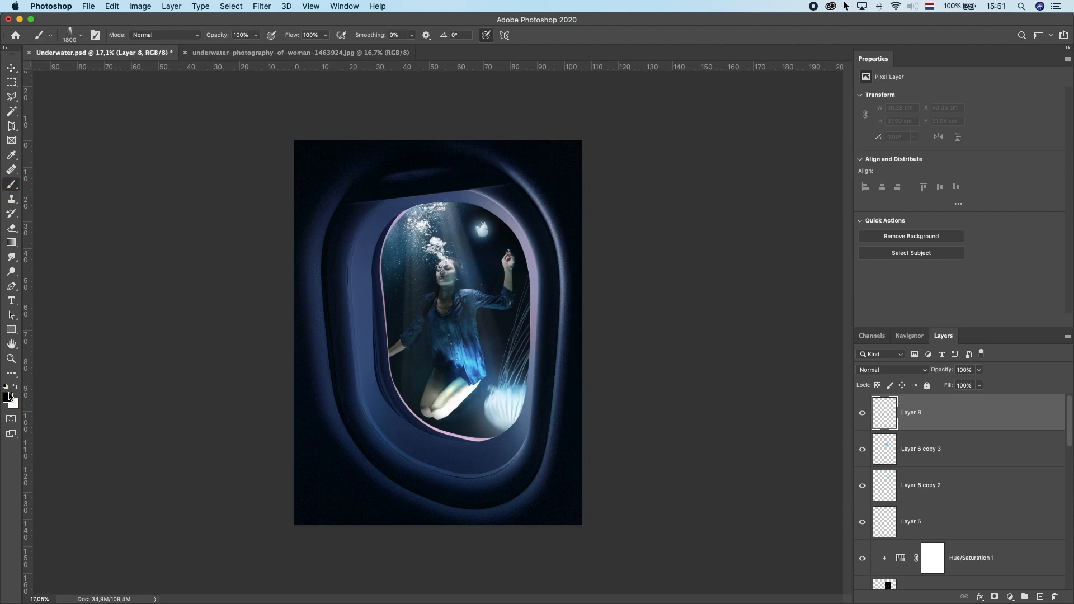
click(8, 398)
click(510, 390)
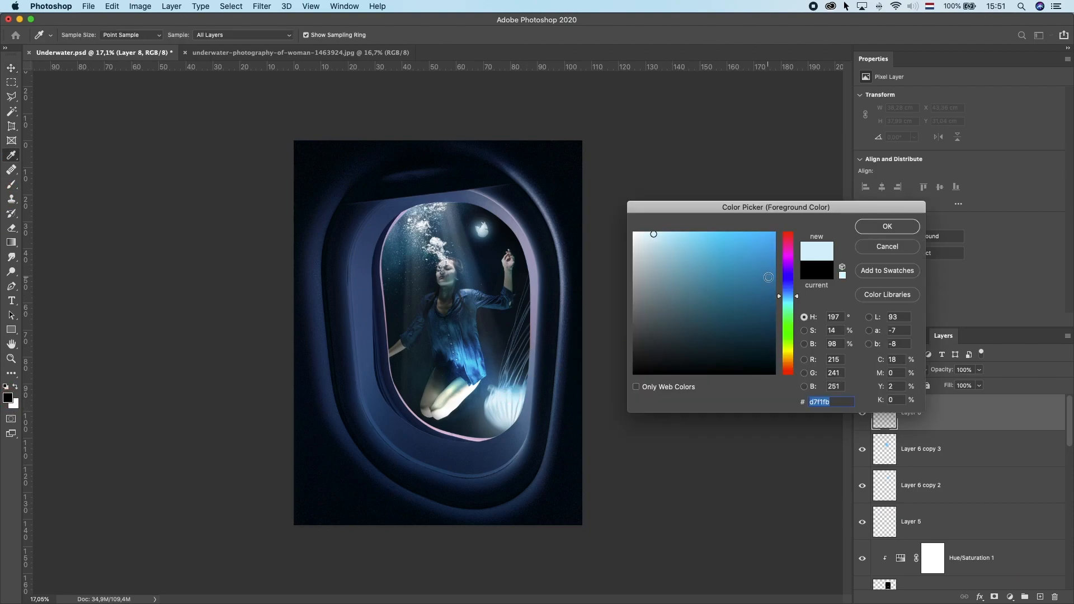
click(887, 226)
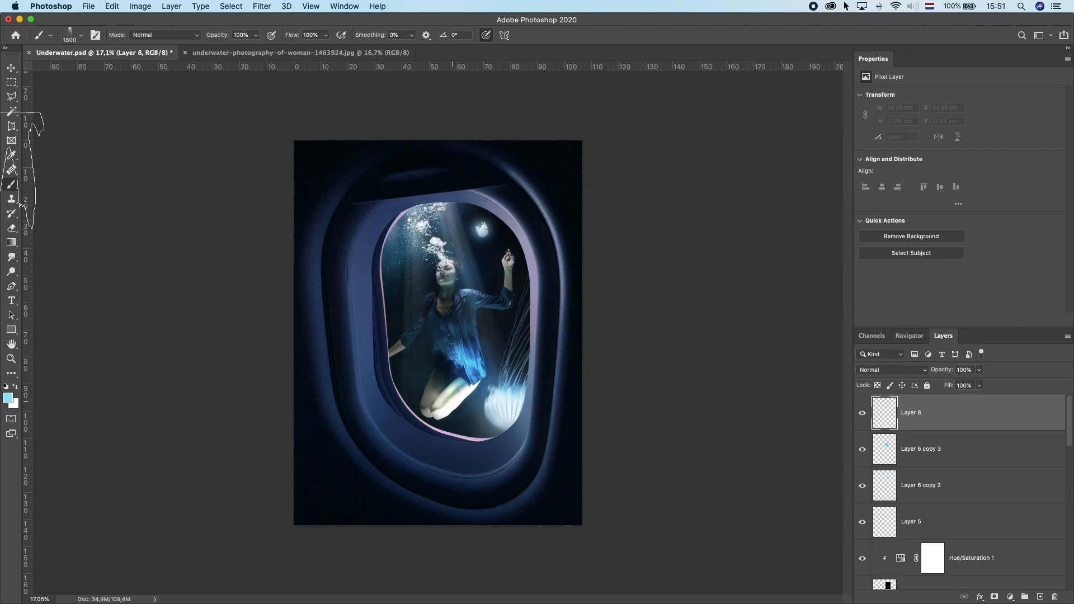
Step: Pick a soft round brush from the Default Brushes set and stamp a light blue glow over the woman's torso
click(77, 39)
scroll(208, 219, up, 5)
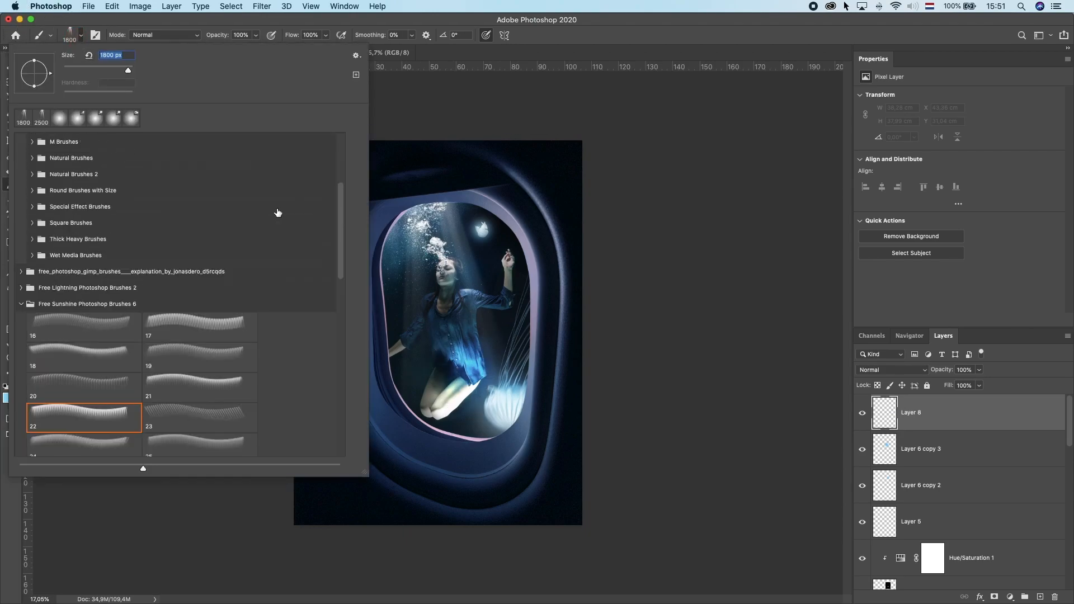
drag(338, 190, 340, 114)
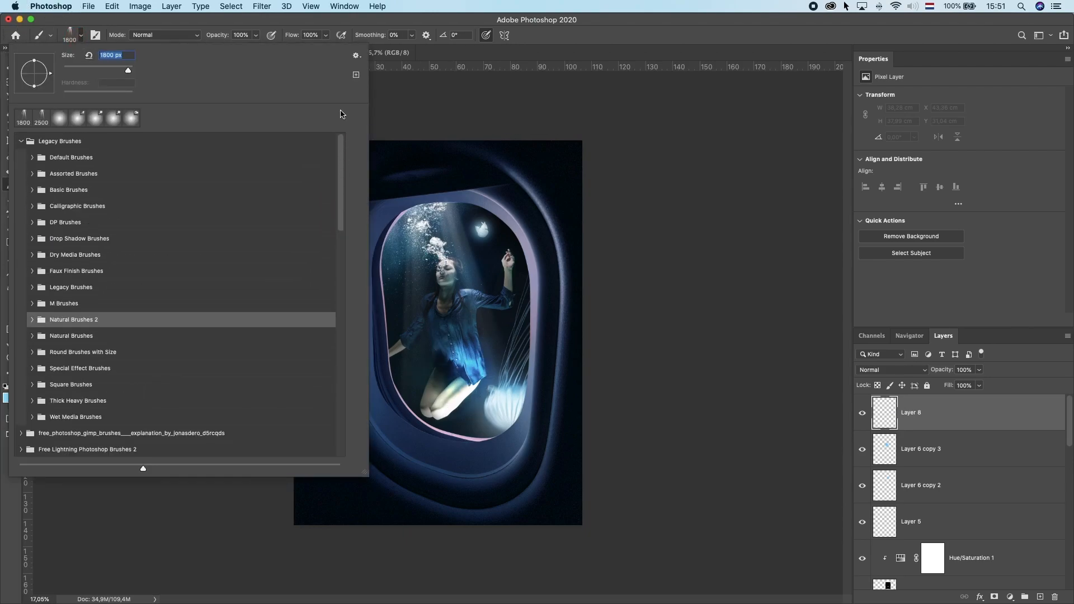
click(32, 158)
click(95, 182)
click(467, 432)
click(468, 432)
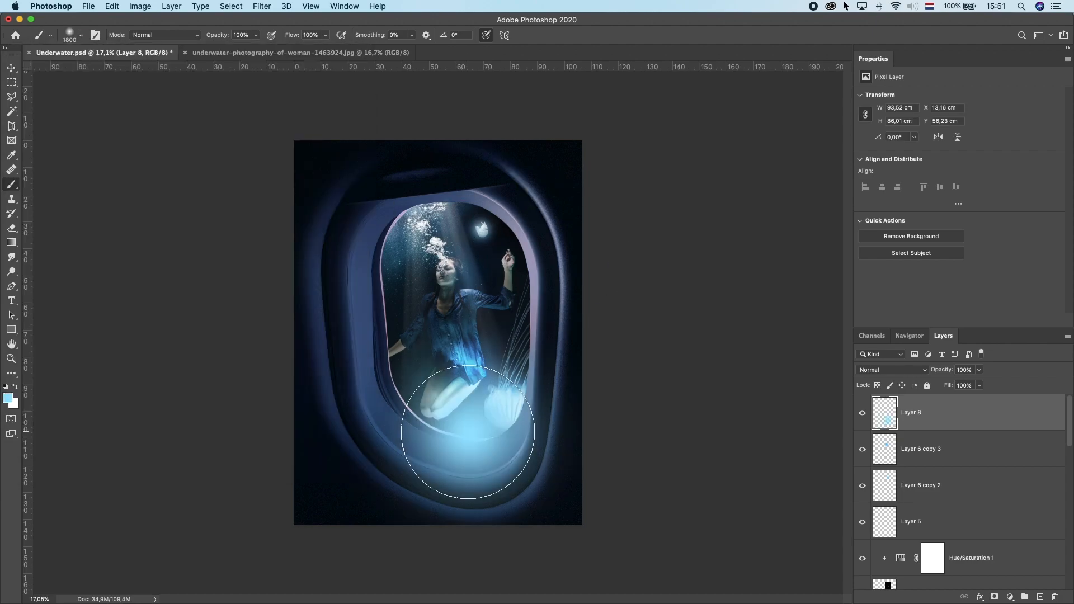
key(super+z)
click(447, 339)
key(super+t)
key(Return)
click(7, 66)
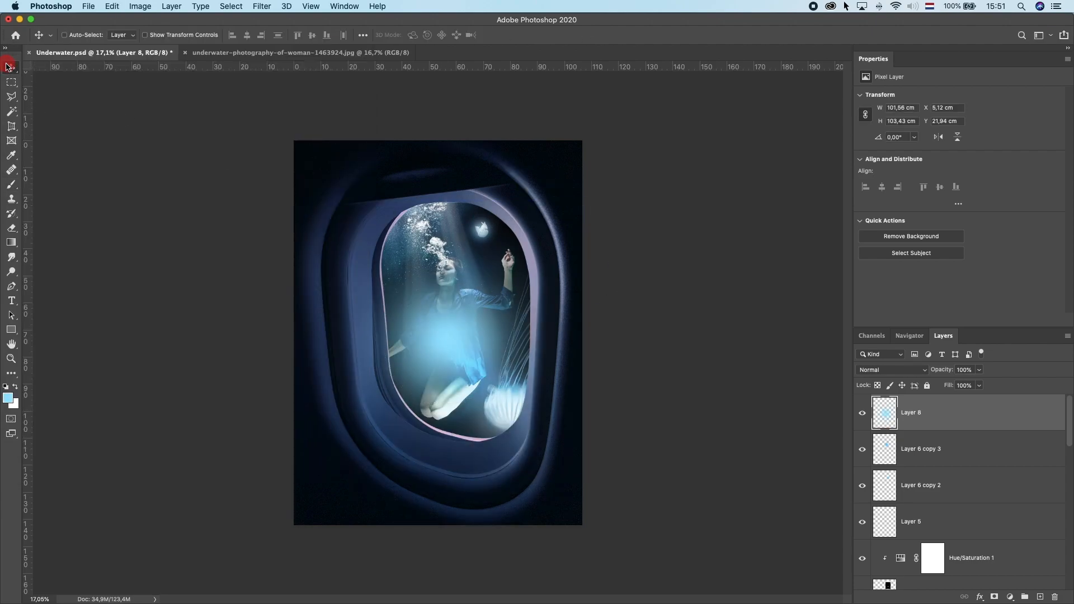
Step: Set the blue glow layer to Overlay blend mode, then move and enlarge it over the woman
click(892, 370)
click(887, 487)
mouse_move(475, 411)
mouse_down()
mouse_move(473, 427)
mouse_move(401, 396)
mouse_up()
key(super+t)
drag(500, 575, 579, 603)
drag(498, 431, 467, 394)
key(Return)
Step: Adjust the glow's Hue/Saturation with saturation +13 and lightness +57
key(super+u)
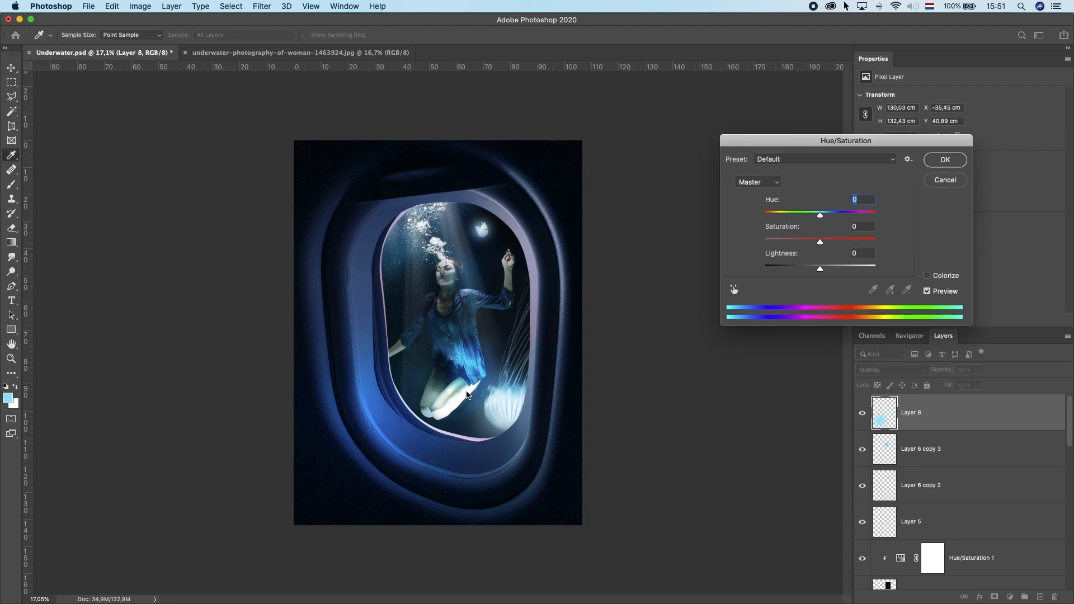
drag(836, 137, 719, 123)
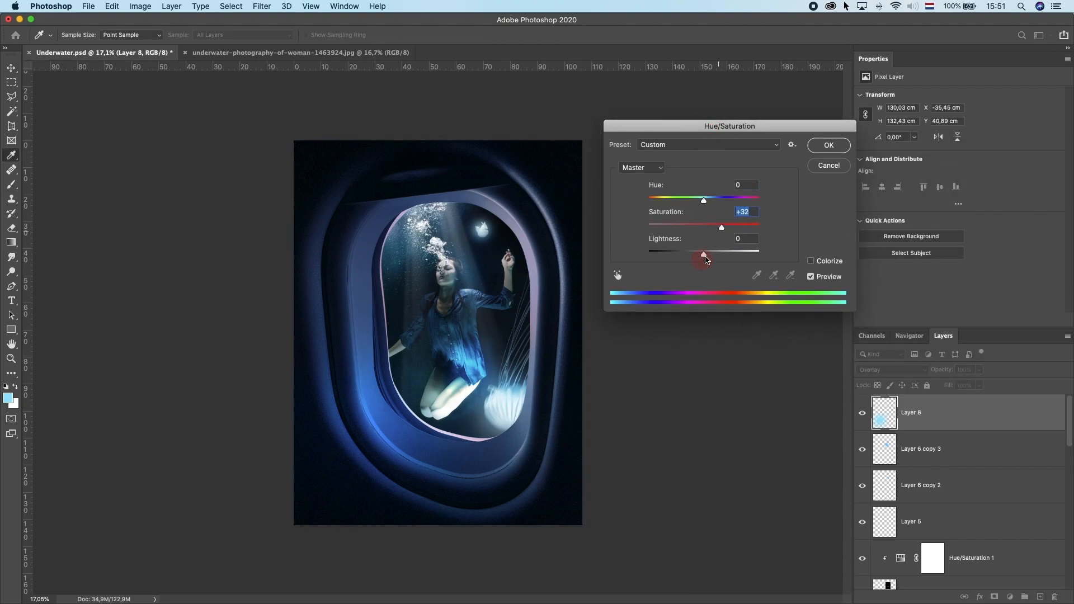
drag(723, 252, 737, 255)
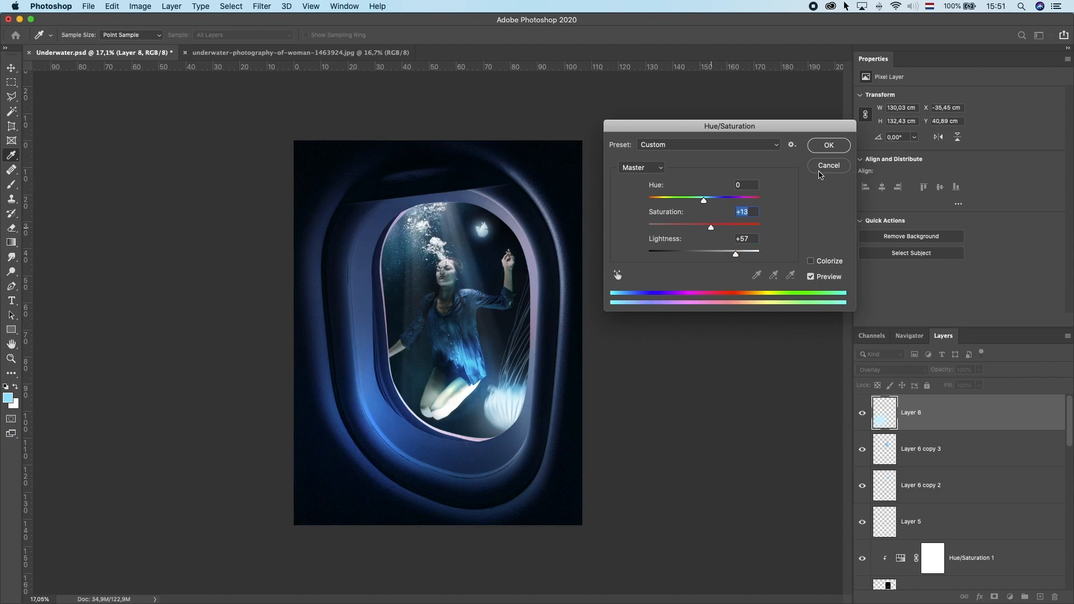
key(Return)
Step: Toggle the glow to compare, duplicate it, reposition and shrink the copy, and set its opacity to 72%
click(862, 413)
click(862, 412)
drag(928, 420, 1040, 597)
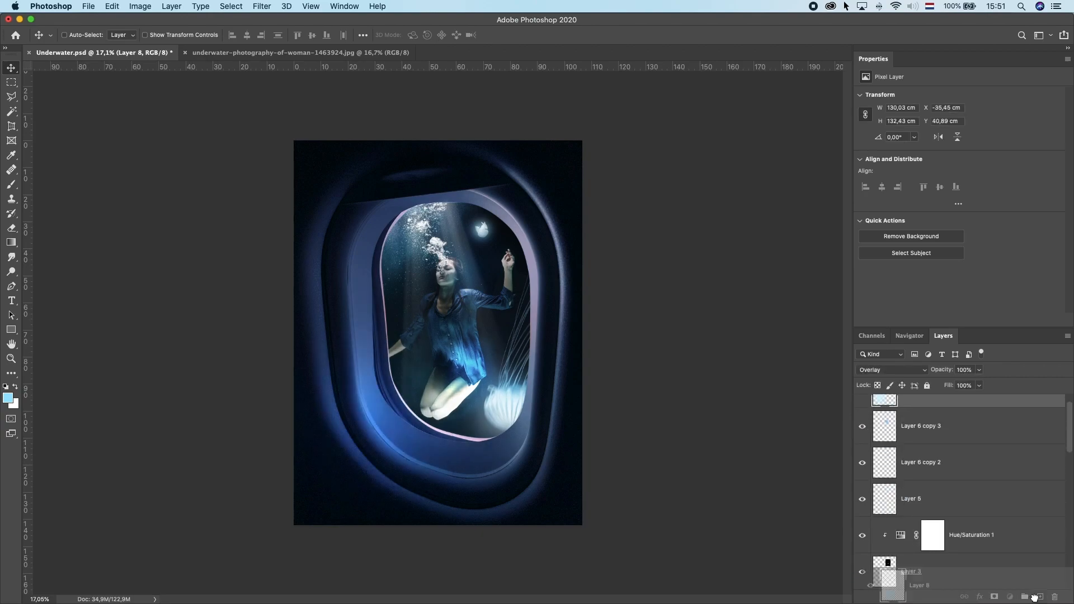
drag(496, 418, 514, 401)
key(super+t)
drag(656, 269, 588, 338)
drag(519, 407, 523, 434)
key(Return)
click(978, 386)
drag(959, 386, 957, 386)
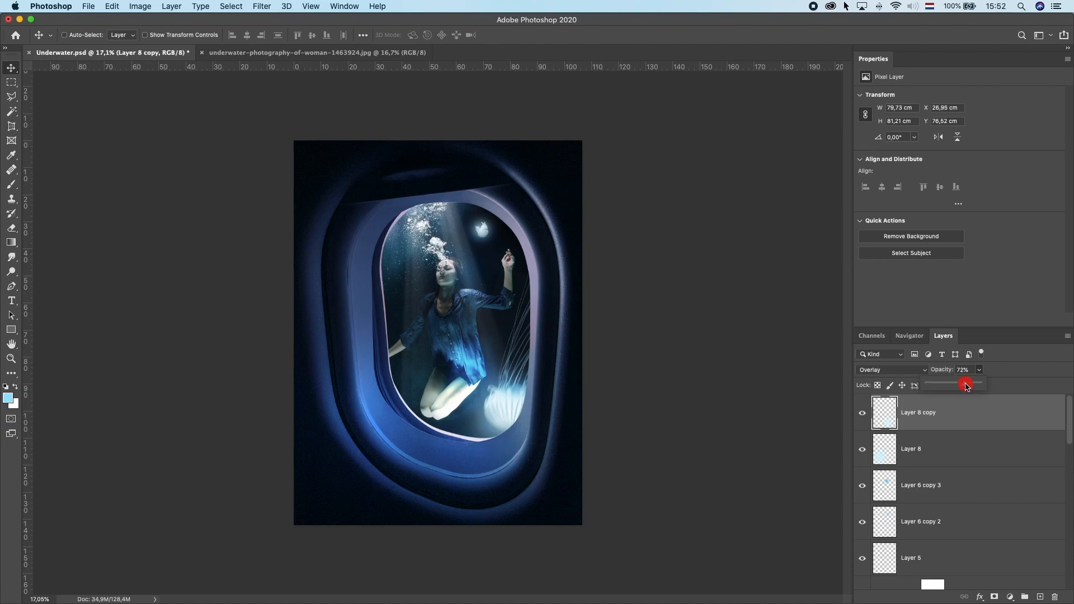
Step: Select the small glowing jellyfish near the top and scale it down to about 61%
mouse_move(483, 226)
mouse_down()
mouse_move(474, 255)
mouse_move(503, 278)
mouse_move(500, 231)
mouse_up()
click(884, 558)
click(862, 559)
click(862, 559)
key(super+t)
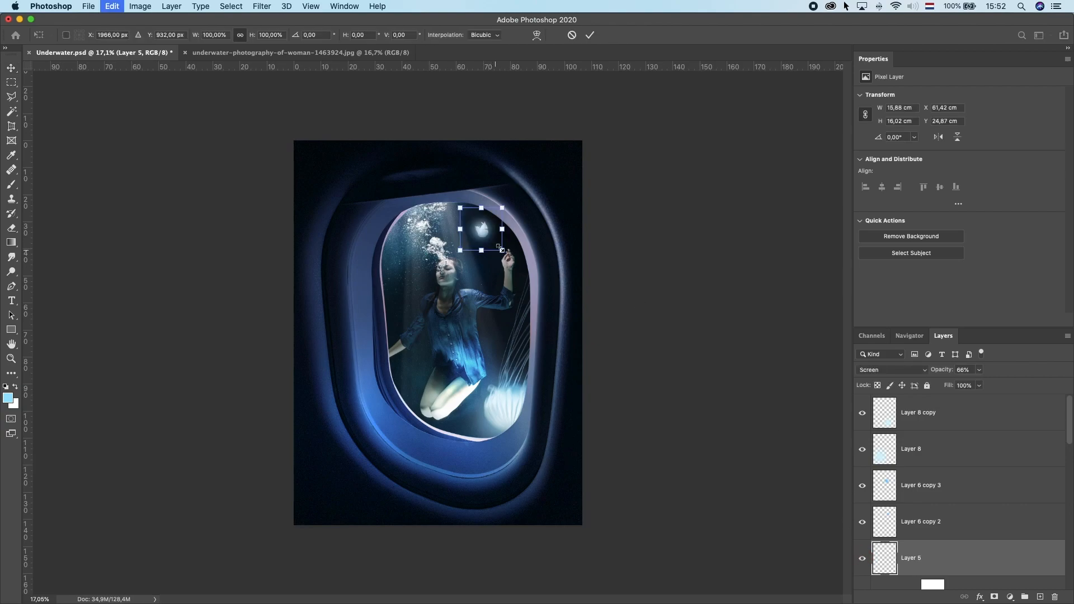
drag(492, 241, 494, 238)
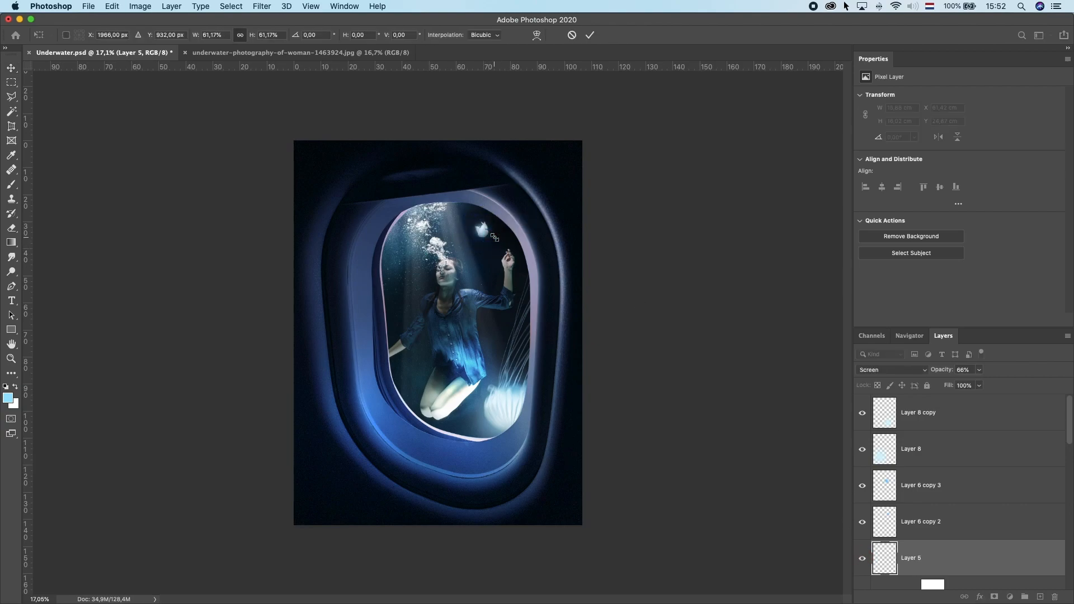
key(Return)
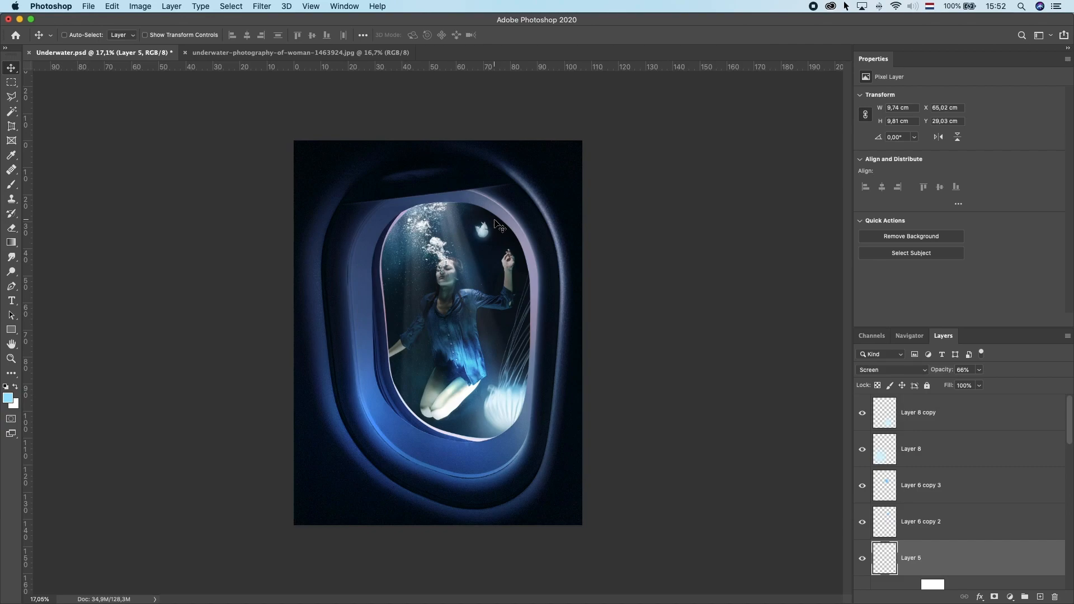
Step: Switch to the browser and browse the Pixabay jellyfish search results
super+click(470, 270)
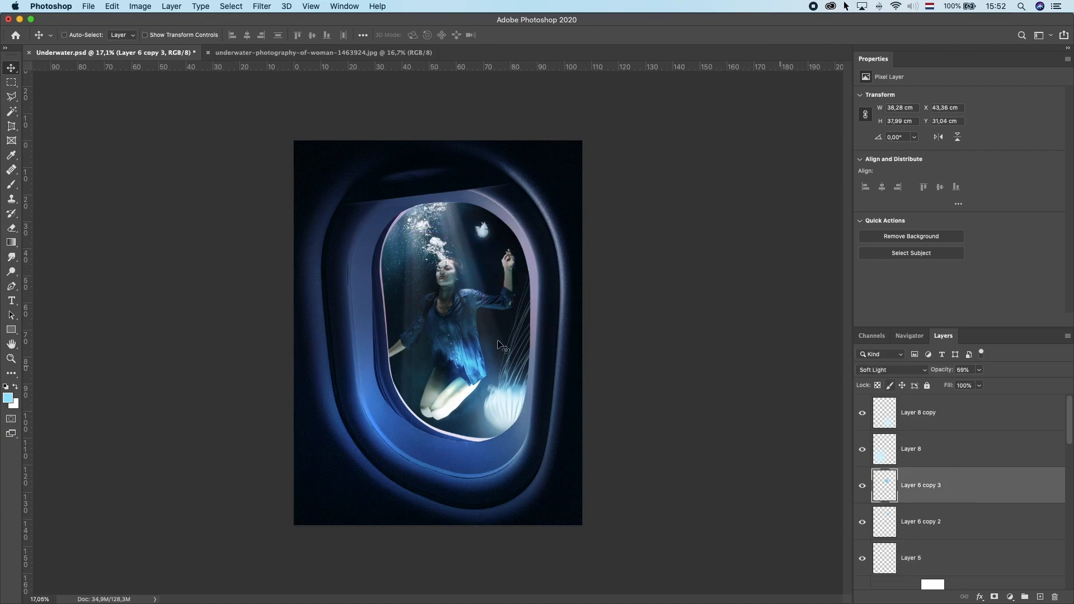
super+click(562, 317)
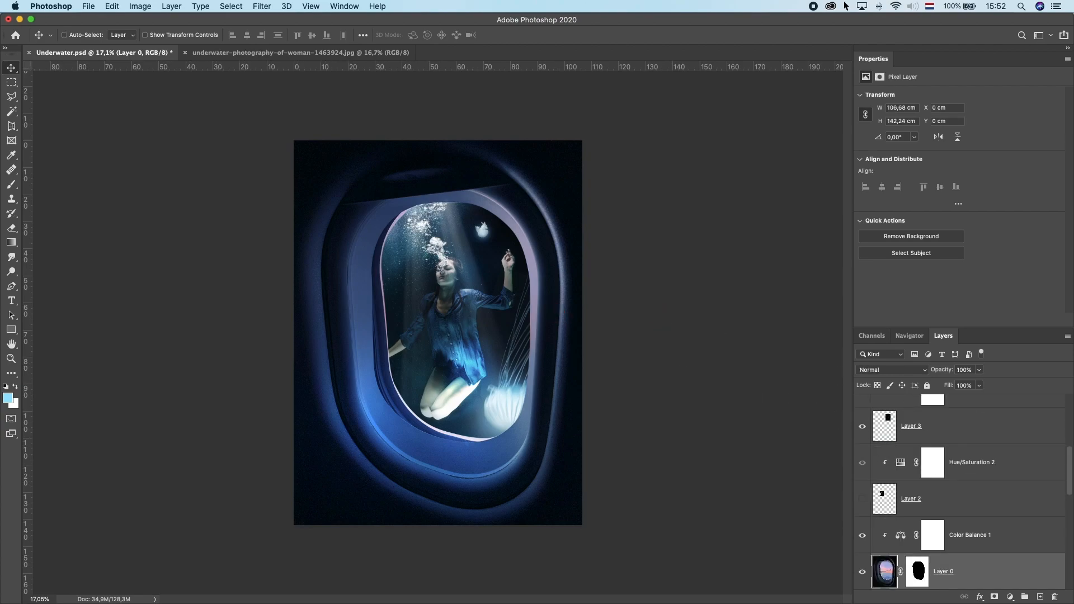
key(super+Tab)
click(87, 47)
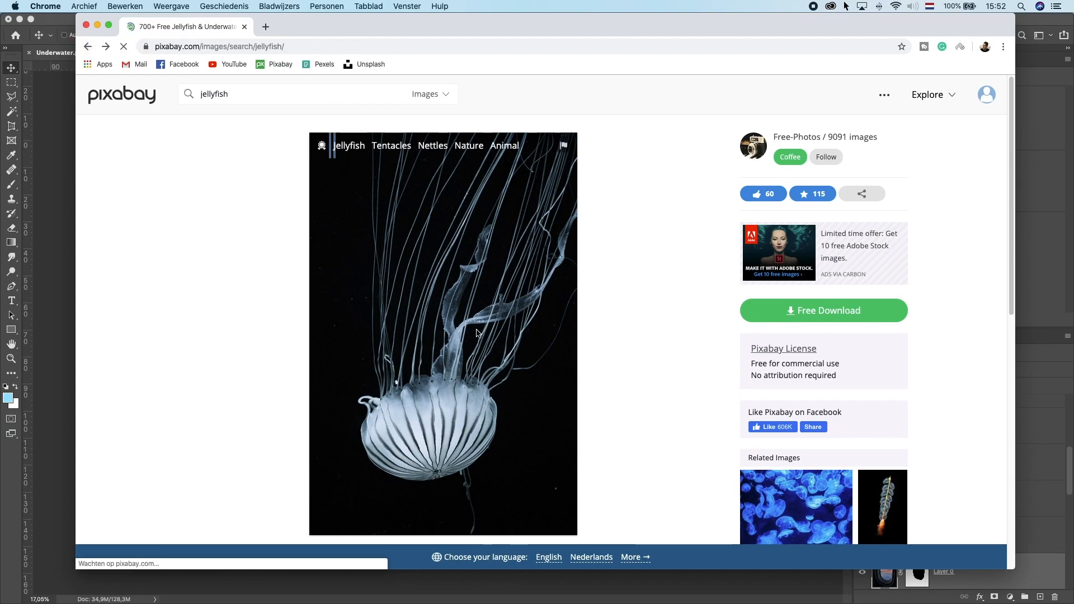
scroll(425, 320, down, 10)
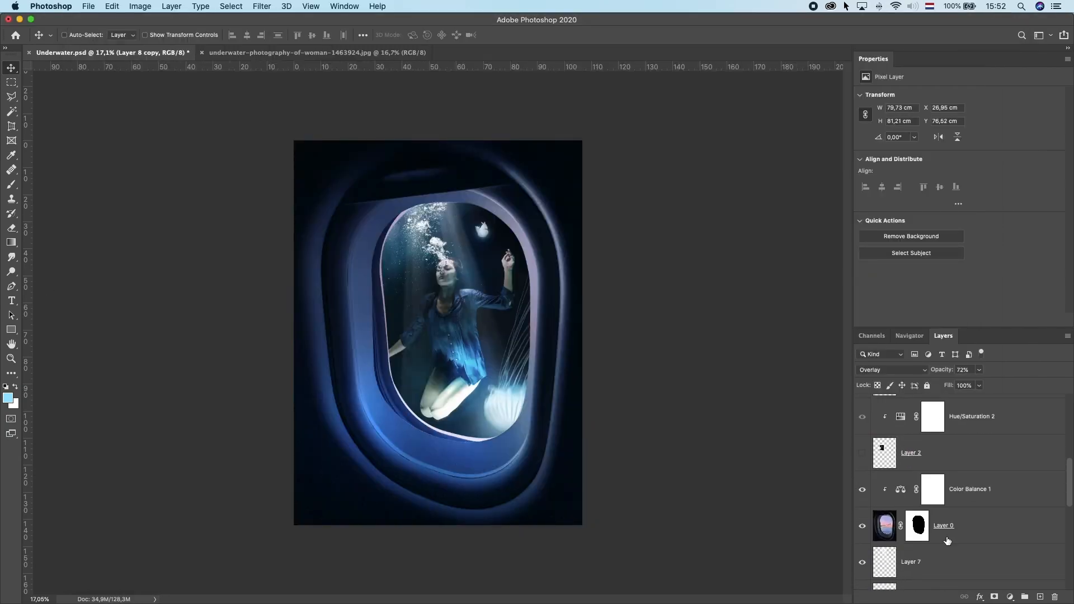
click(947, 545)
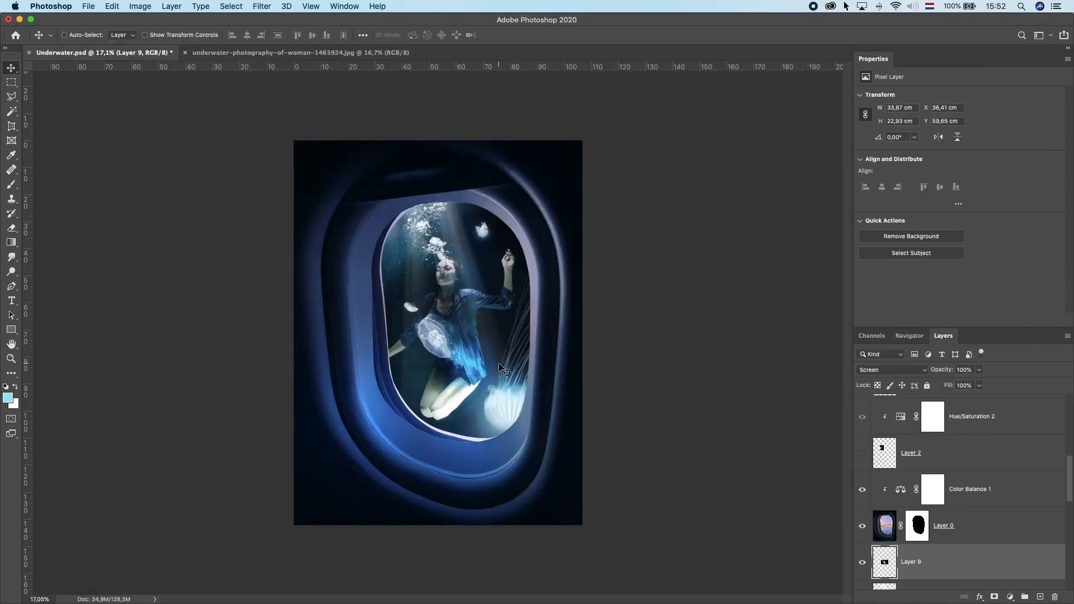
Step: Paste a jellyfish image as a new layer, transform it and apply a filter to it
key(super+v)
key(super+t)
key(Return)
click(262, 6)
drag(424, 269, 427, 266)
key(super+z)
click(261, 6)
mouse_move(274, 139)
click(433, 203)
drag(627, 326, 609, 324)
key(Return)
Step: Move the pasted jellyfish into place and apply options from its context menus
drag(423, 278, 416, 275)
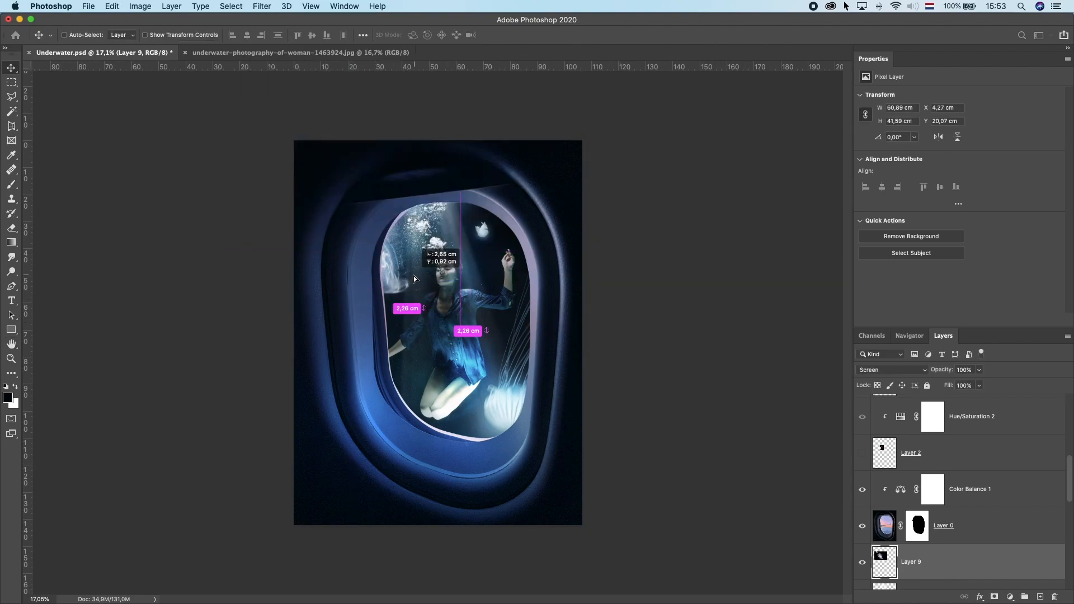
right_click(621, 228)
click(587, 263)
drag(494, 273, 494, 260)
right_click(612, 210)
click(482, 251)
right_click(485, 297)
click(659, 185)
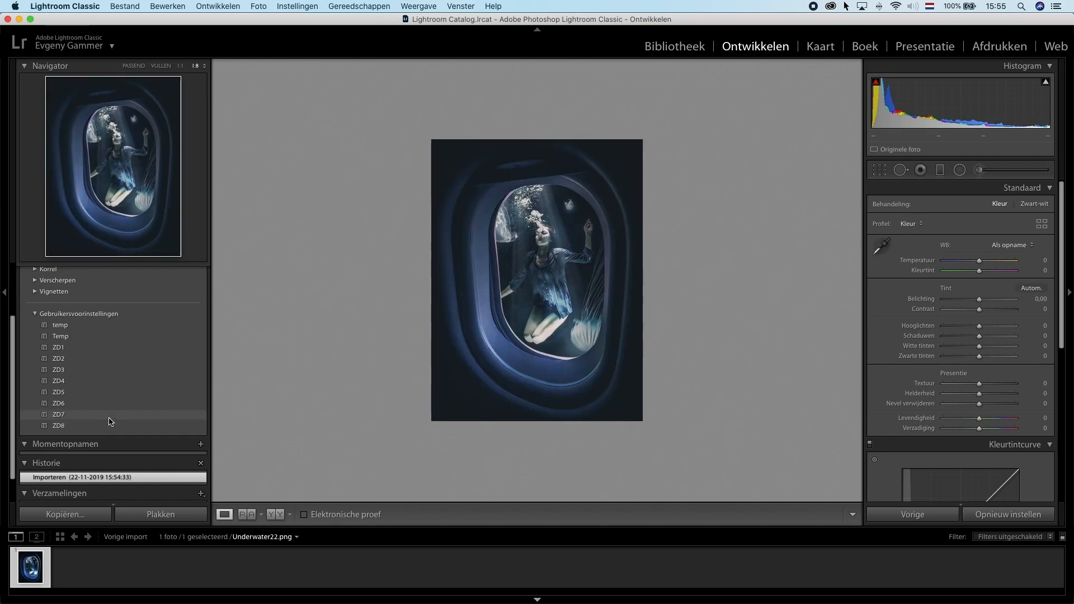
Step: Apply the ZD7 user preset to the composite in Lightroom, undoing a stray exposure change
click(109, 417)
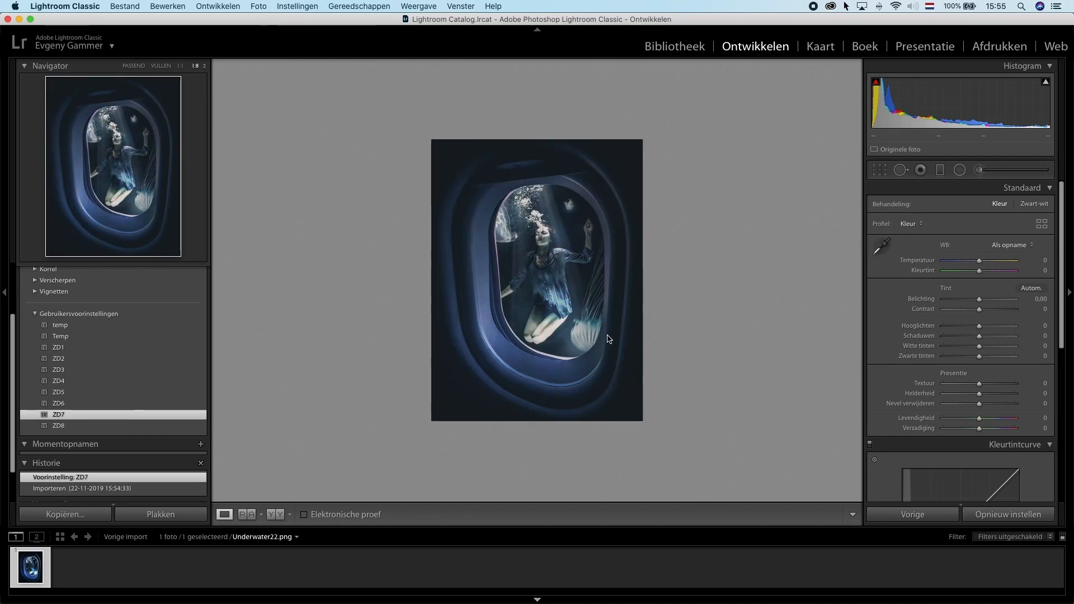
click(980, 301)
key(super+z)
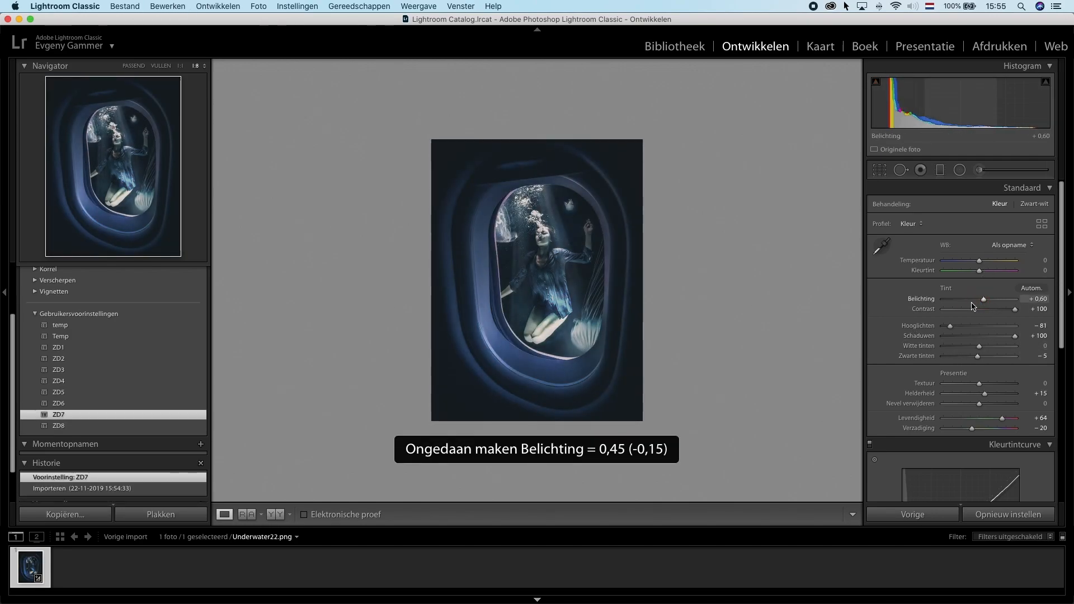
Step: Export the photo to the hard drive with an export preset
right_click(580, 266)
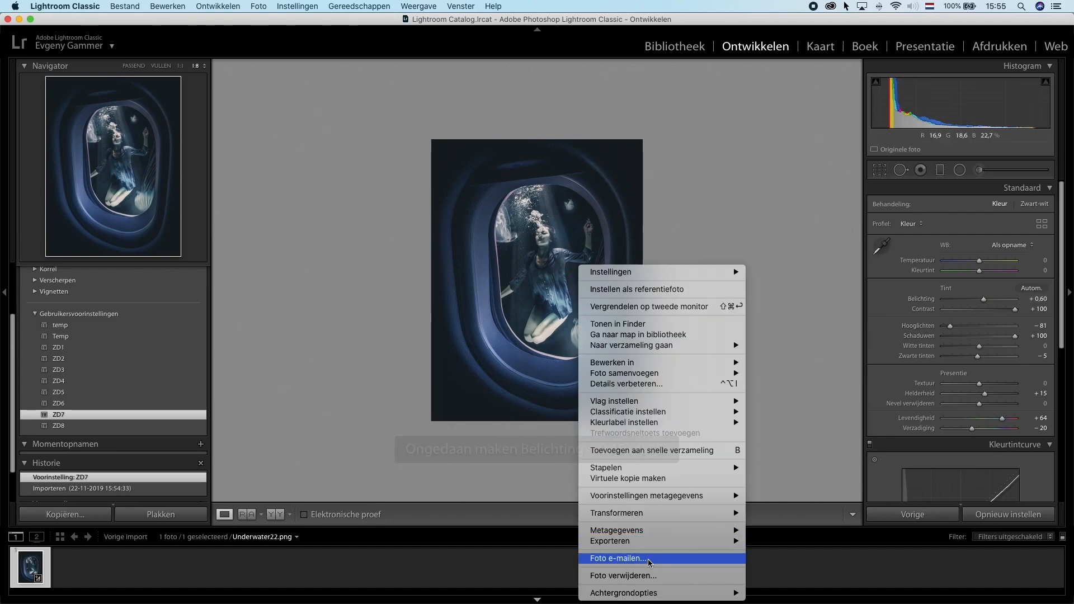
click(772, 436)
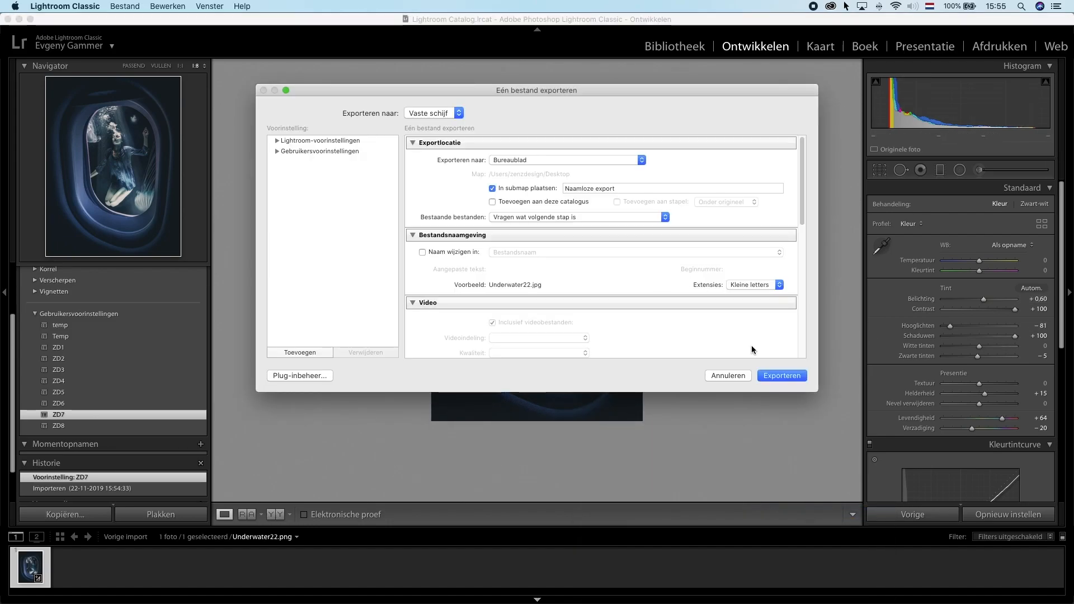
click(776, 373)
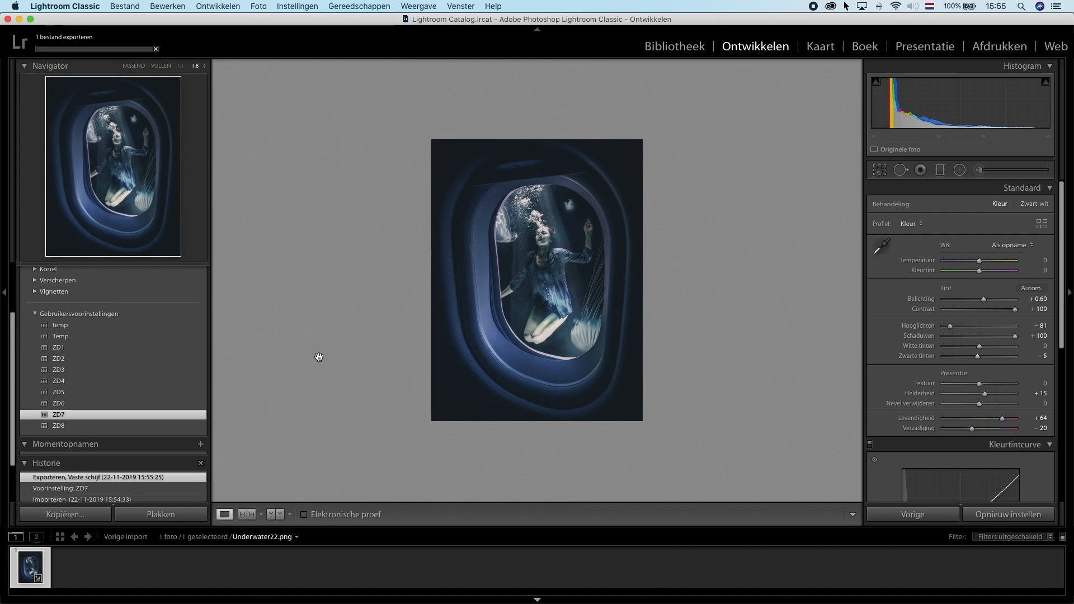
Step: Apply the ZD1 user preset and set Highlights to -100
click(101, 349)
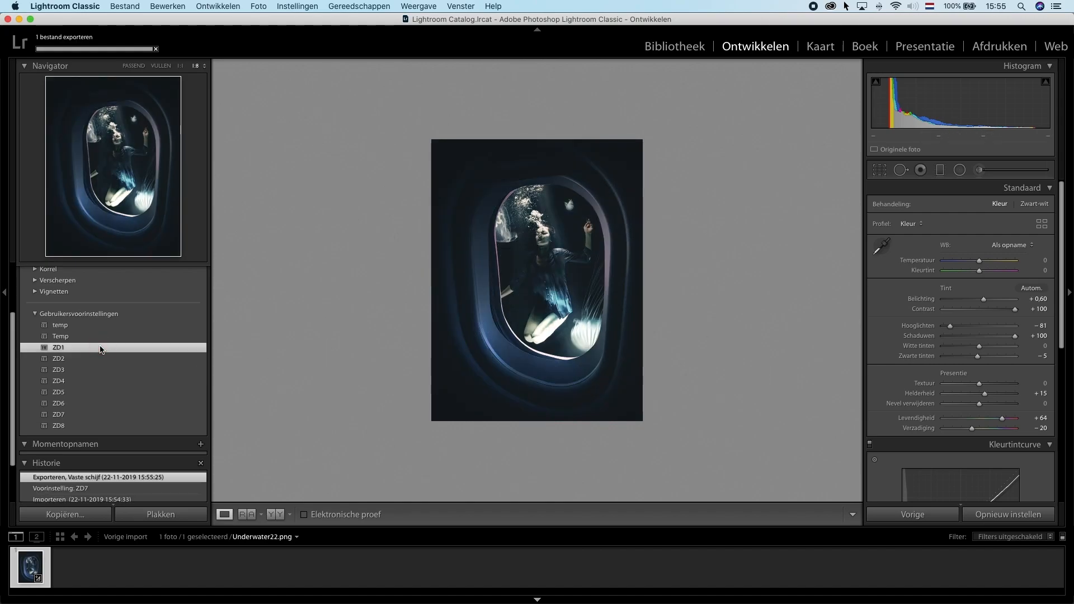
drag(967, 329, 936, 329)
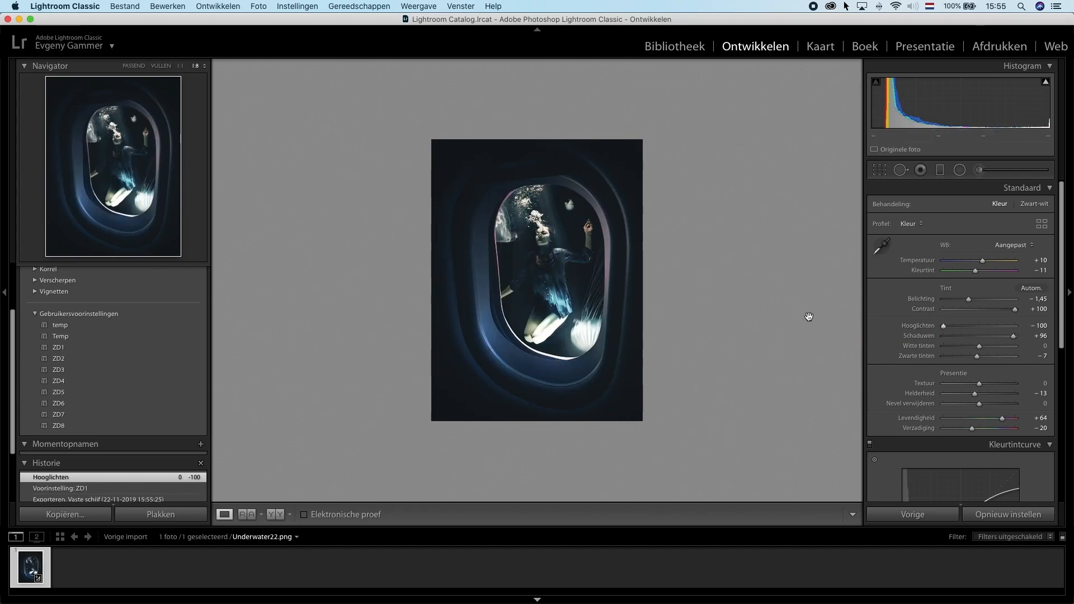
Step: Export the Highlights-adjusted photo from Lightroom using the Export command
right_click(585, 256)
mouse_move(660, 531)
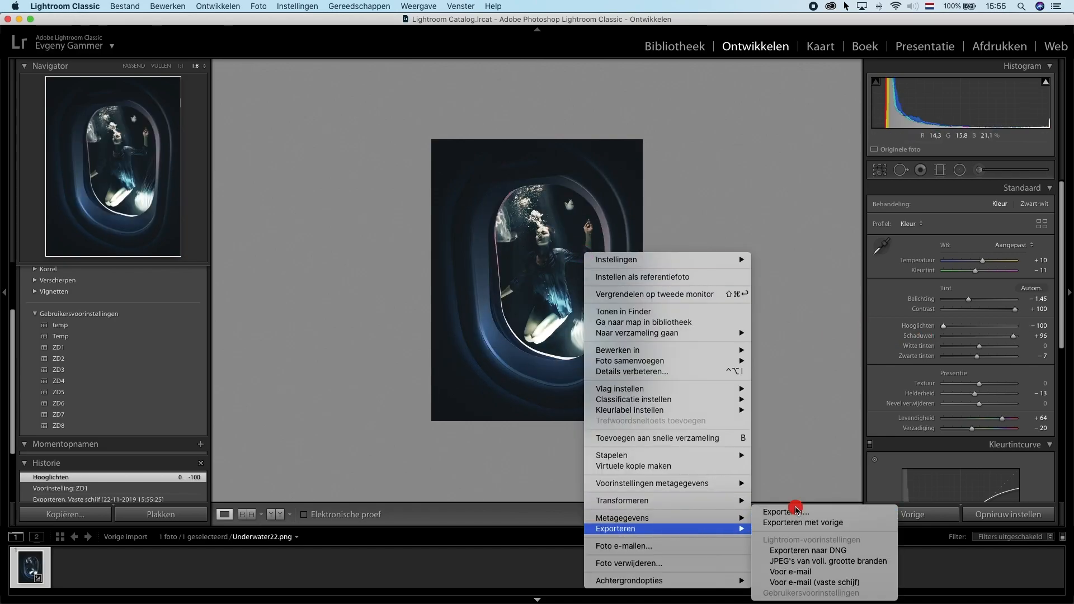
click(797, 510)
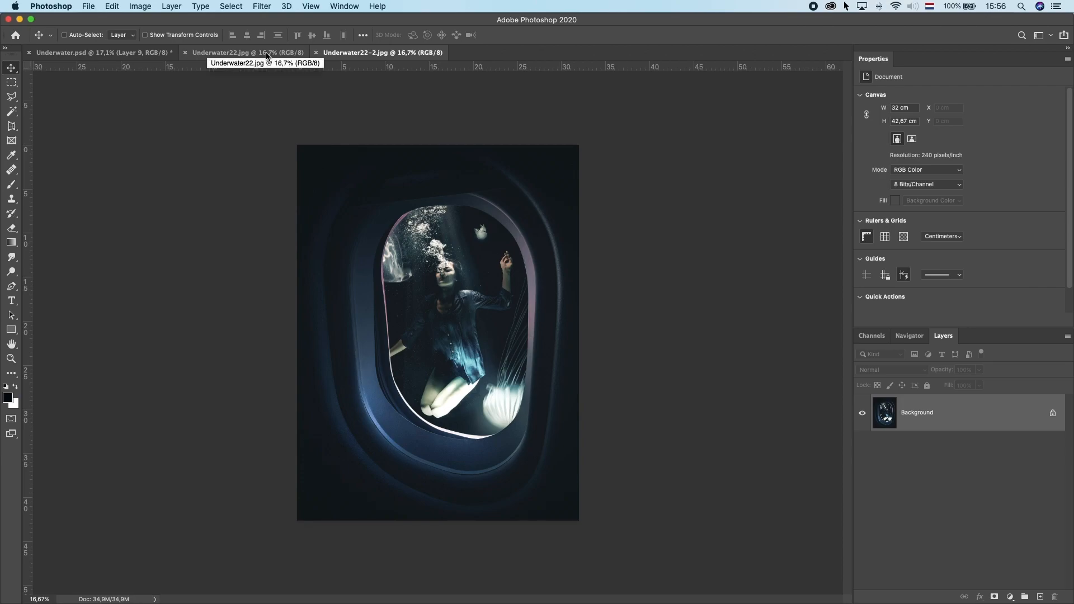
Step: Paste the first Lightroom version into the Underwater composite as a new layer above Layer 8 copy
click(266, 54)
click(338, 53)
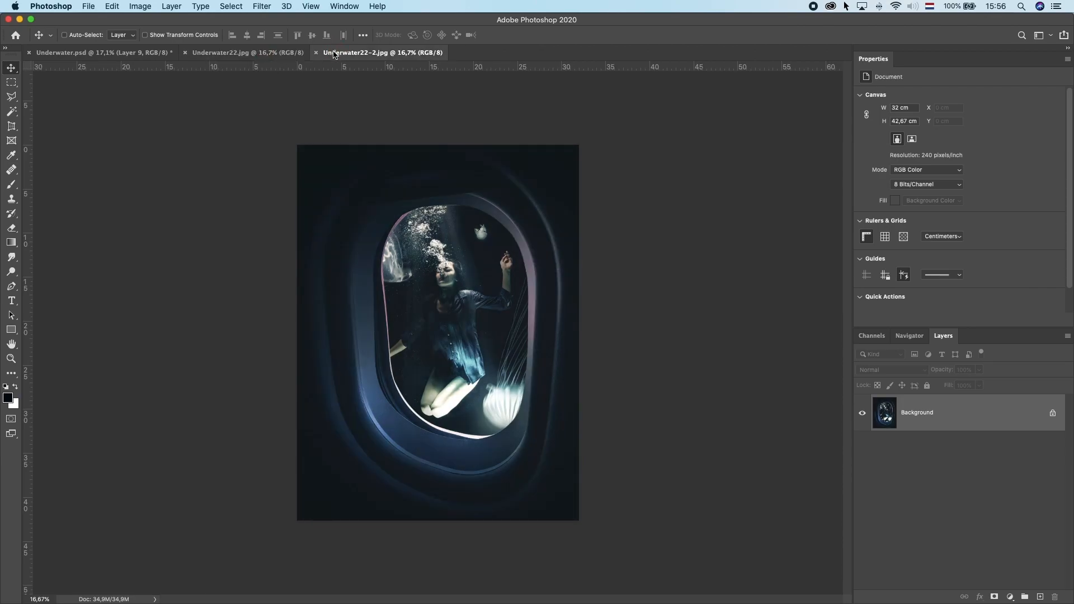
click(257, 53)
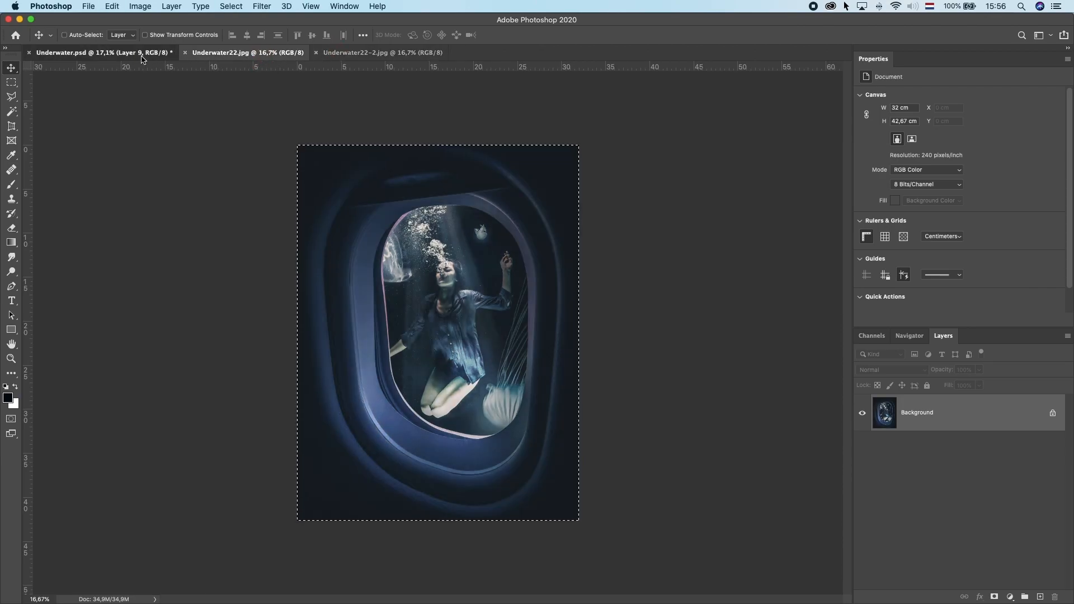
click(103, 52)
scroll(1007, 442, up, 10)
click(951, 413)
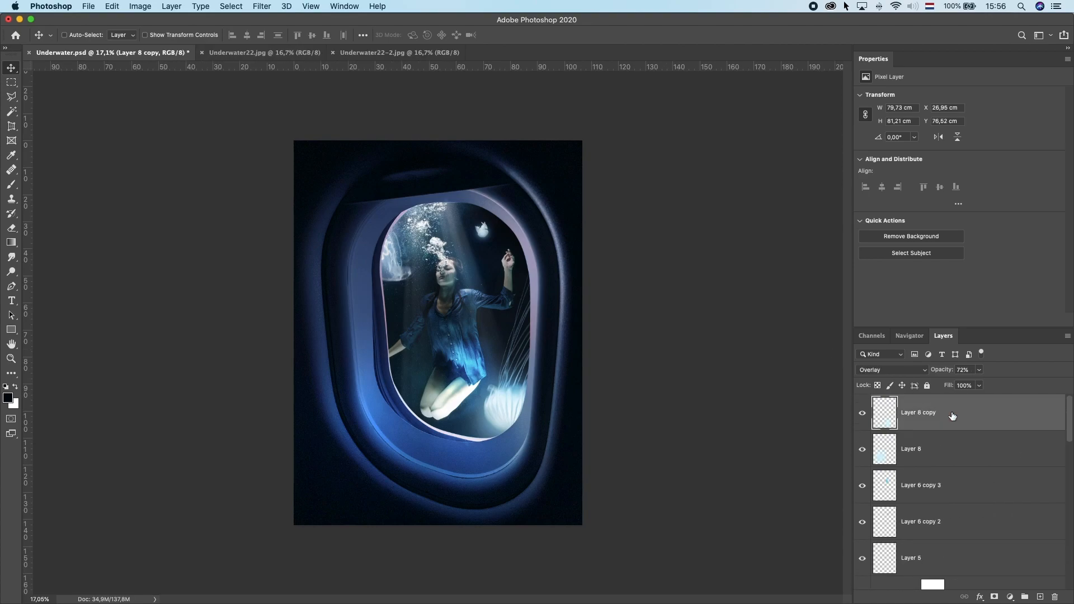
key(super+v)
Step: Copy the entire Underwater22-2 image and paste it into the composite as another top layer
click(386, 53)
key(super+a)
key(super+c)
click(153, 53)
key(super+v)
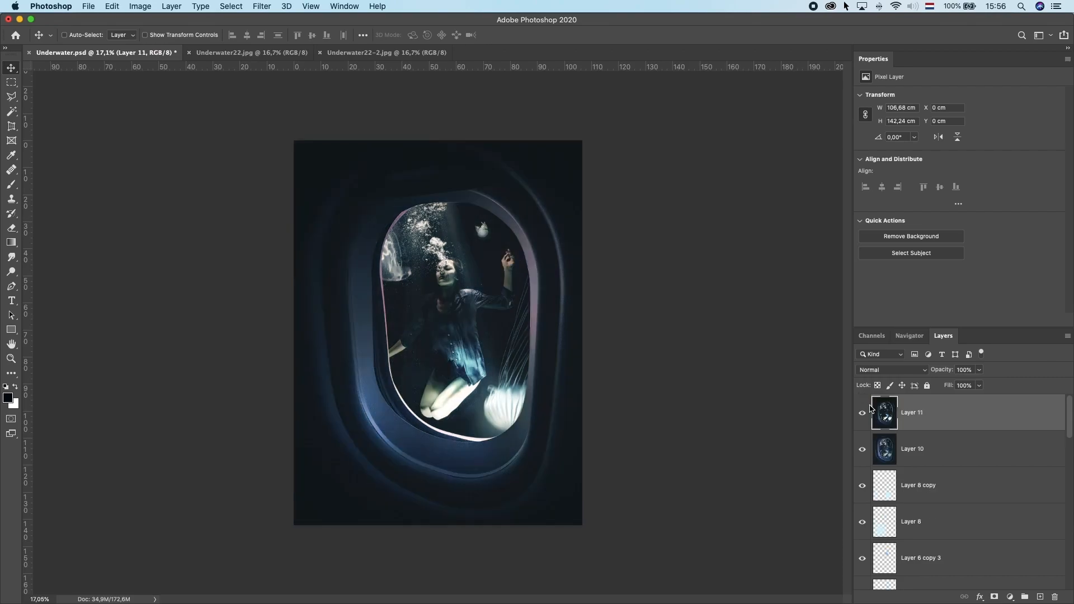
Step: Hide Layer 11 and lower Layer 10's opacity while viewing it on its own
click(862, 413)
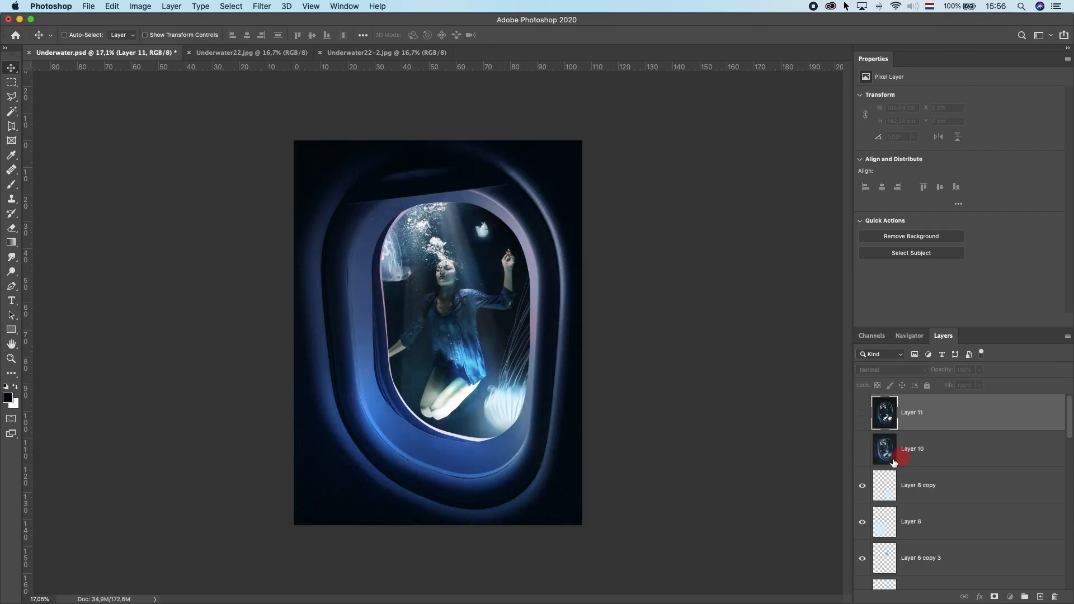
click(905, 454)
click(860, 450)
click(979, 370)
drag(982, 383, 954, 387)
Step: Show Layer 11 again and set its opacity to 51%
click(881, 422)
click(862, 412)
click(980, 370)
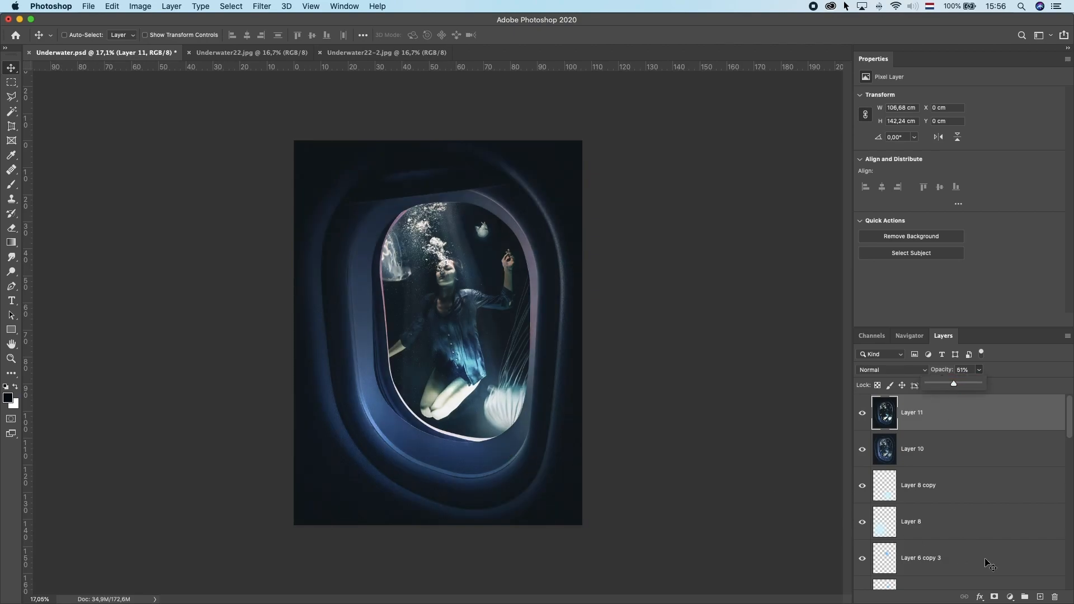
Step: Add a Curves adjustment layer and reshape the RGB curve, pulling in the white point and adding a midpoint
click(1010, 597)
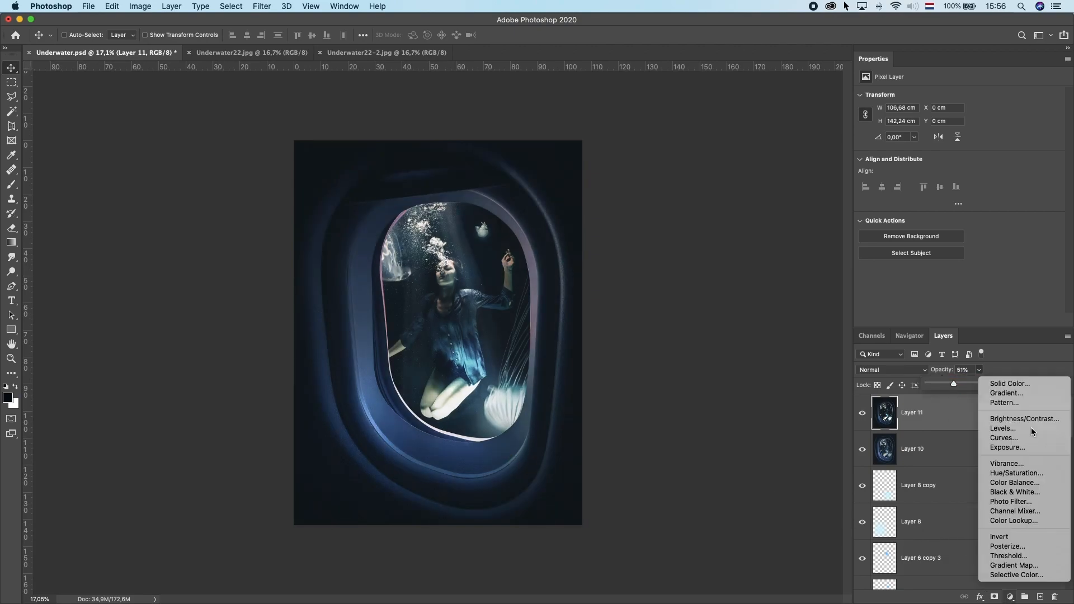
click(1003, 437)
drag(1041, 124, 1014, 123)
drag(899, 264, 905, 266)
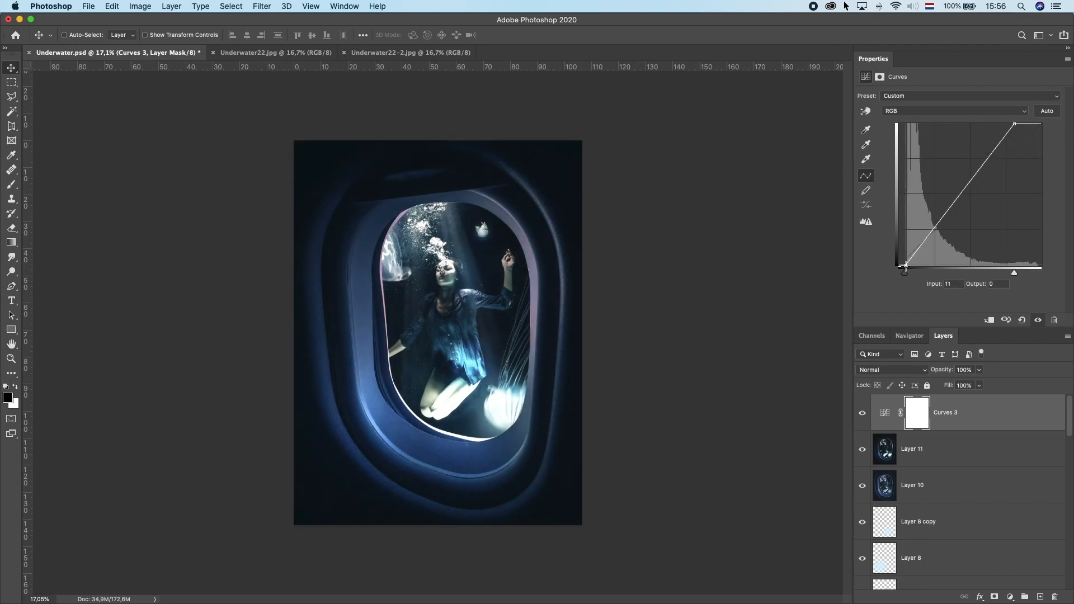
drag(933, 230, 934, 231)
Step: Adjust the Red and Blue channel curves of the Curves adjustment by moving their black points
click(1024, 598)
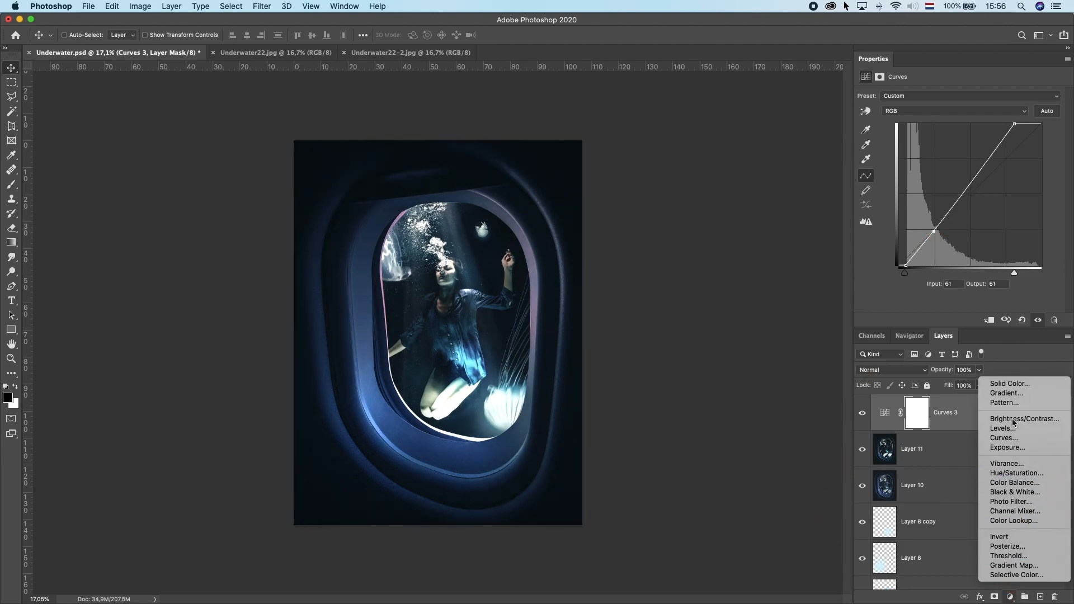
click(940, 111)
click(935, 118)
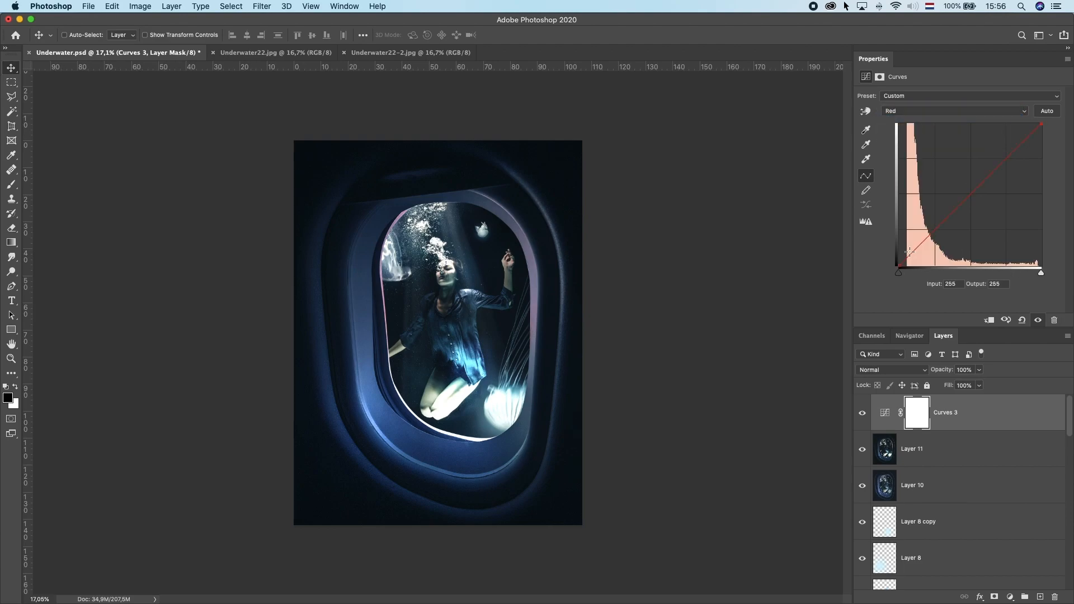
drag(916, 111, 905, 265)
click(916, 111)
click(916, 120)
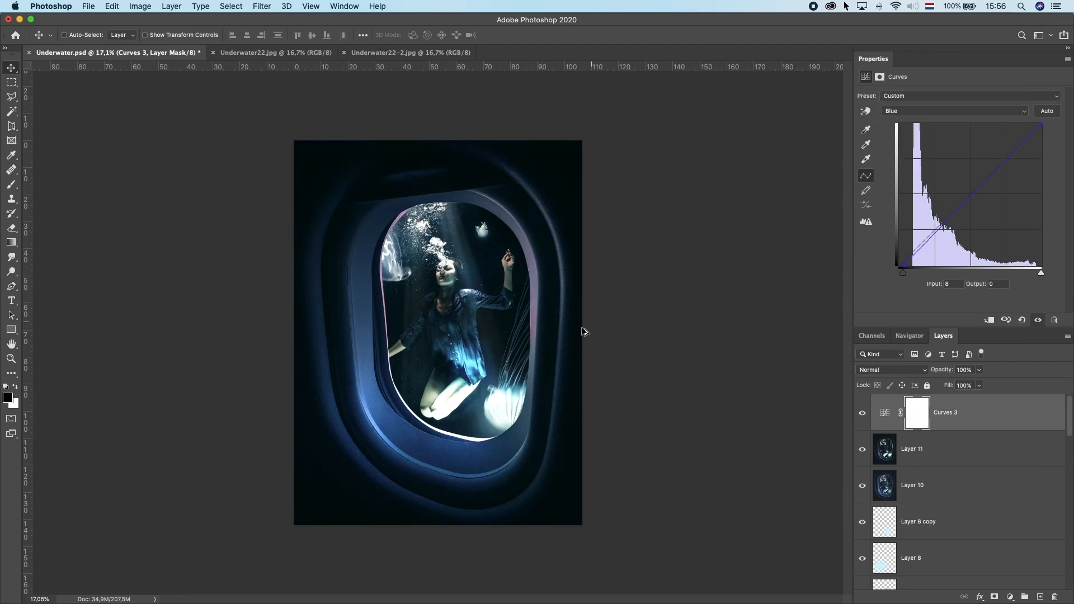
Step: Create a new empty layer above the Curves 3 adjustment
scroll(547, 361, down, 6)
scroll(546, 363, up, 6)
right_click(607, 291)
click(616, 297)
scroll(601, 304, up, 6)
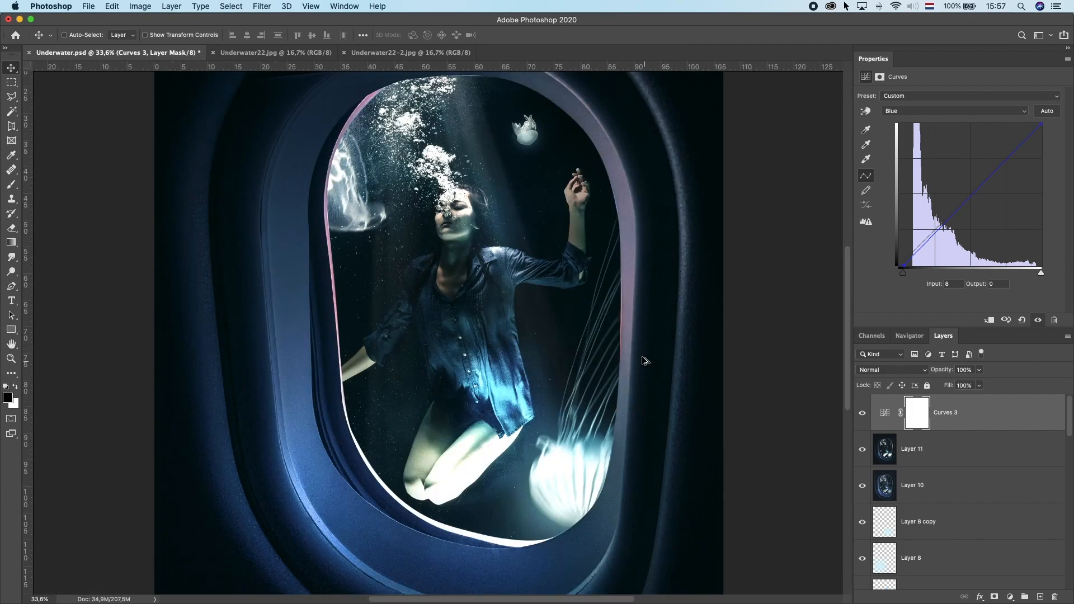
scroll(643, 364, down, 4)
scroll(616, 352, up, 1)
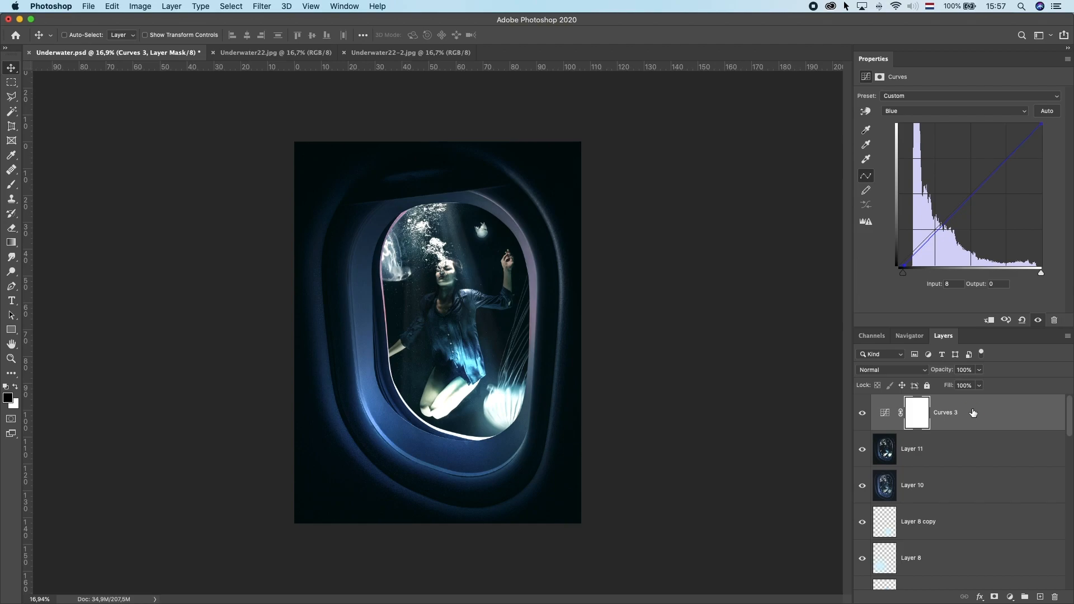
click(973, 413)
click(1041, 597)
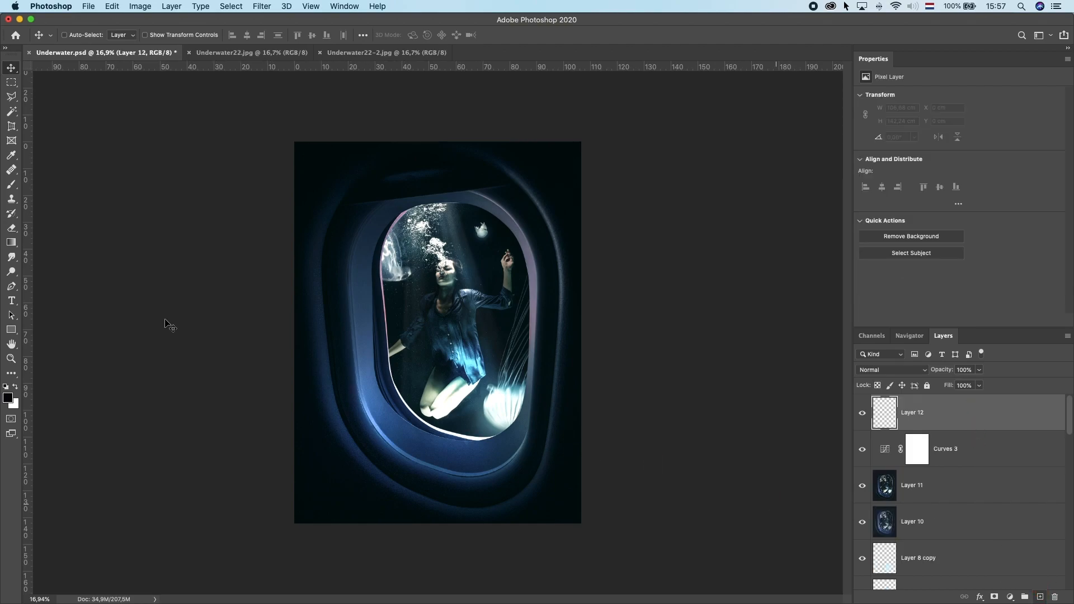
Step: Pick the Brush tool and set the foreground color to light cyan c8f1ff
click(12, 184)
click(15, 386)
click(8, 398)
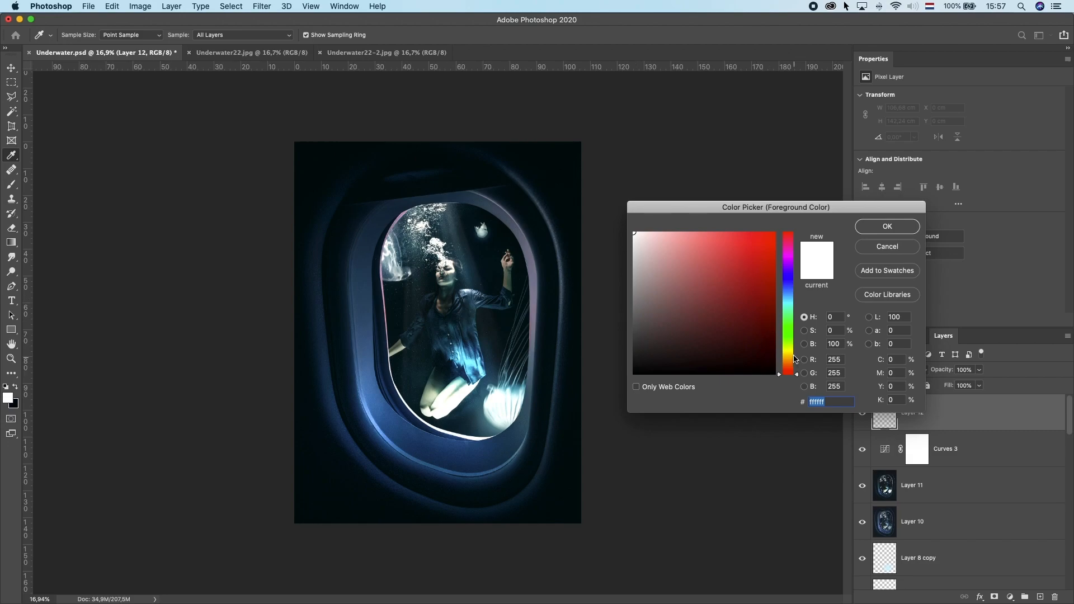
drag(795, 360, 788, 297)
click(664, 231)
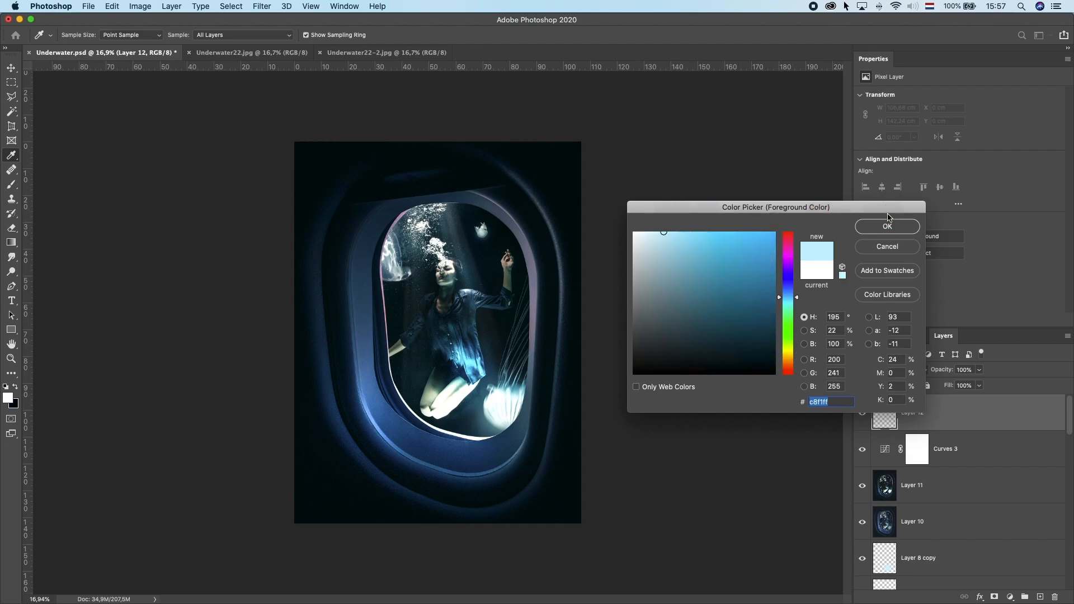
key(Return)
Step: Paint a single soft glow spot with a 1100 px brush near the window's upper left and set the layer to Screen
click(380, 255)
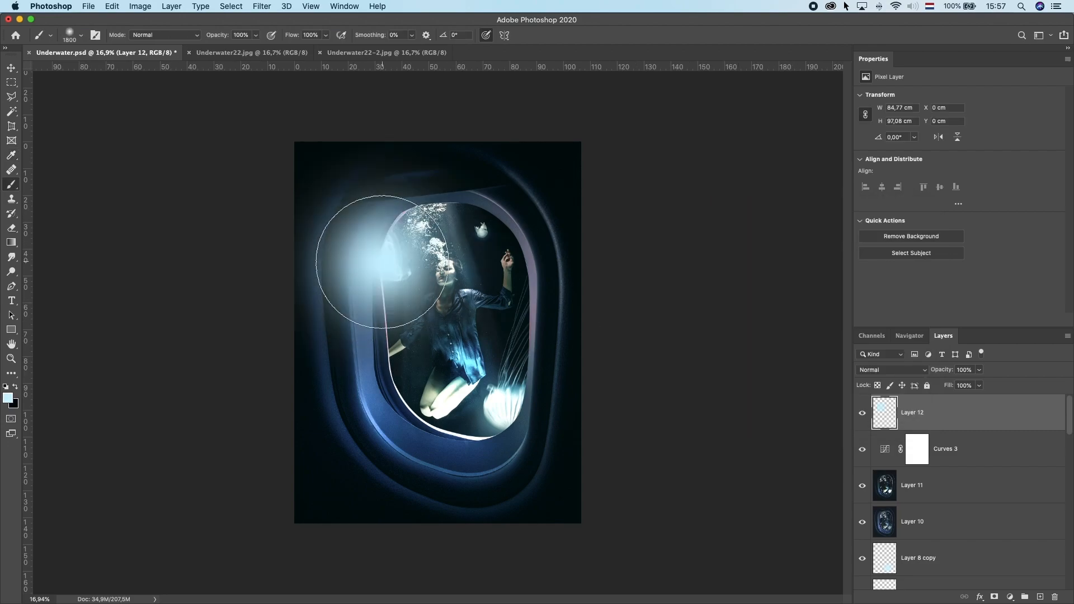
key(super+z)
key(bracketleft)
key(bracketleft)
key(bracketleft)
key(bracketleft)
key(bracketleft)
key(bracketleft)
key(bracketleft)
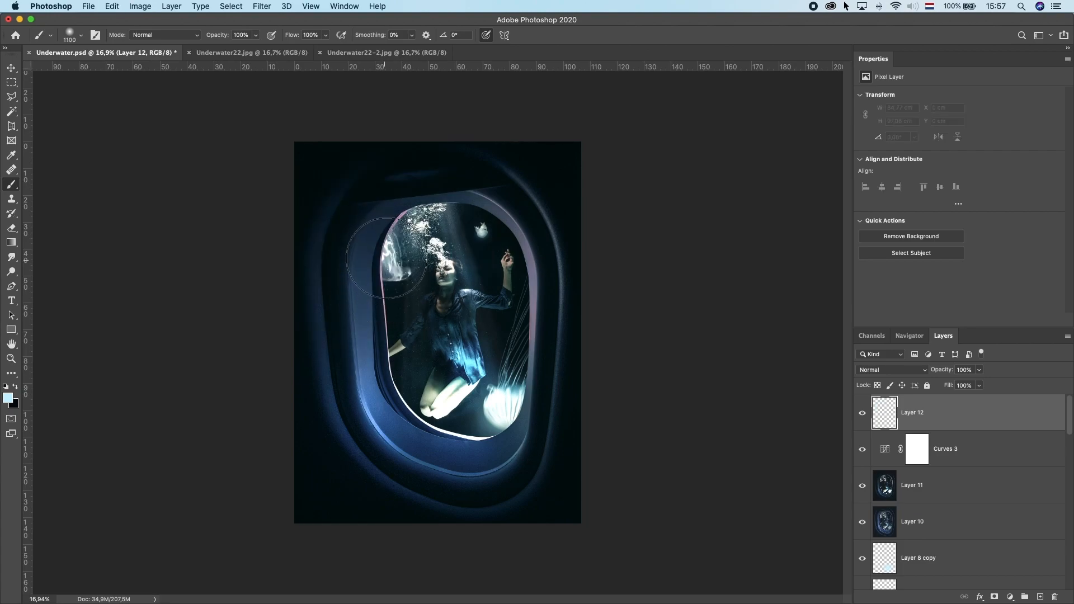
click(388, 257)
click(881, 370)
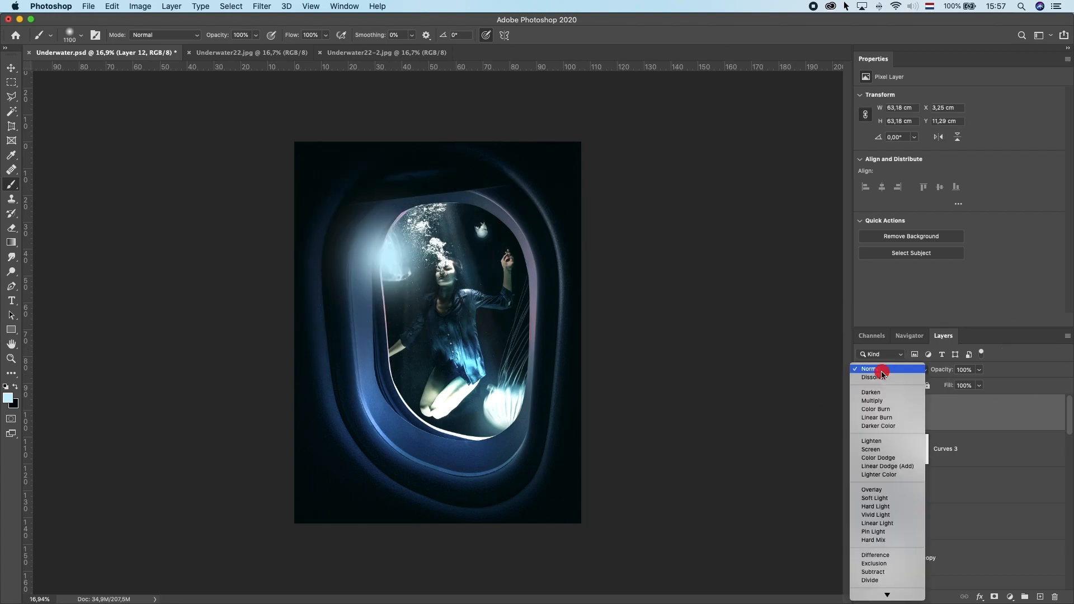
click(884, 449)
Step: Free-transform the glow down to about 31% width and 62% height over the left jellyfish
click(11, 68)
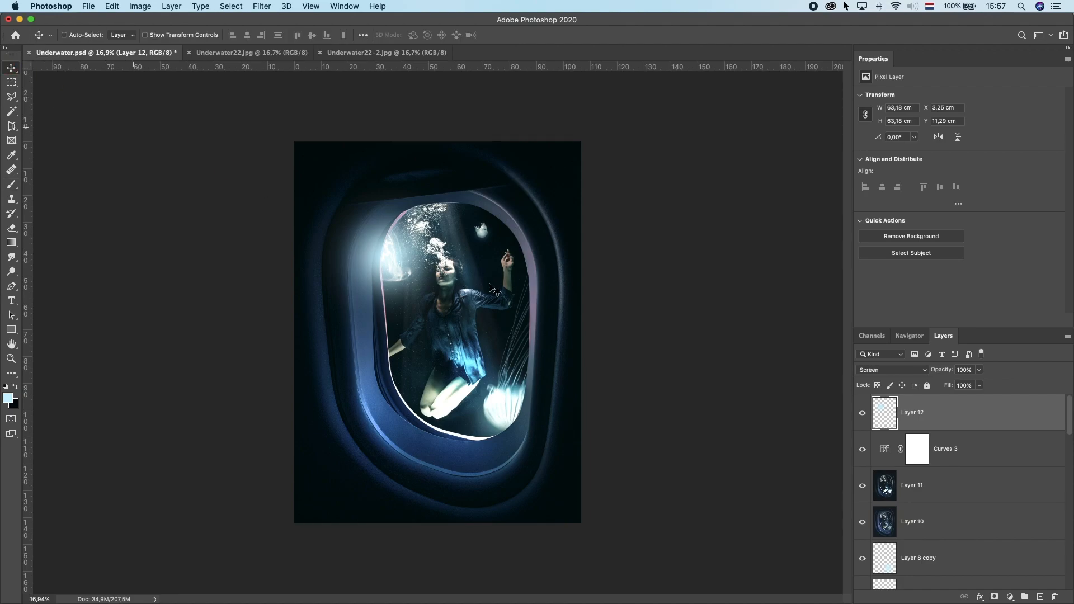
drag(495, 288, 485, 278)
key(super+t)
drag(475, 176, 388, 202)
drag(403, 259, 407, 257)
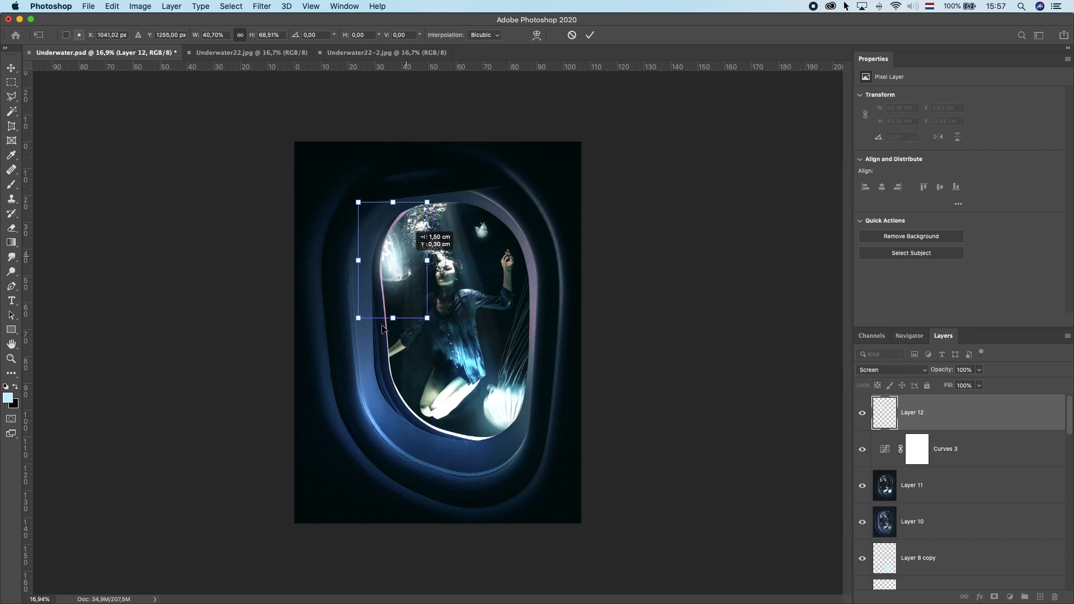
drag(393, 318, 394, 305)
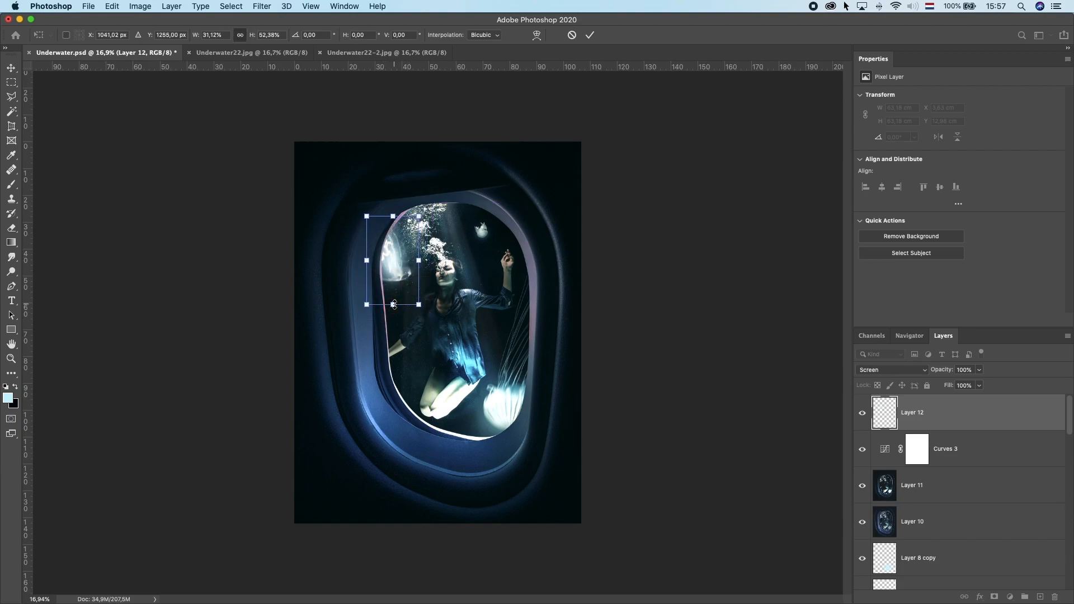
key(Return)
Step: Adjust the glow layer's hue and saturation with Hue/Saturation
scroll(459, 285, down, 10)
scroll(460, 285, up, 8)
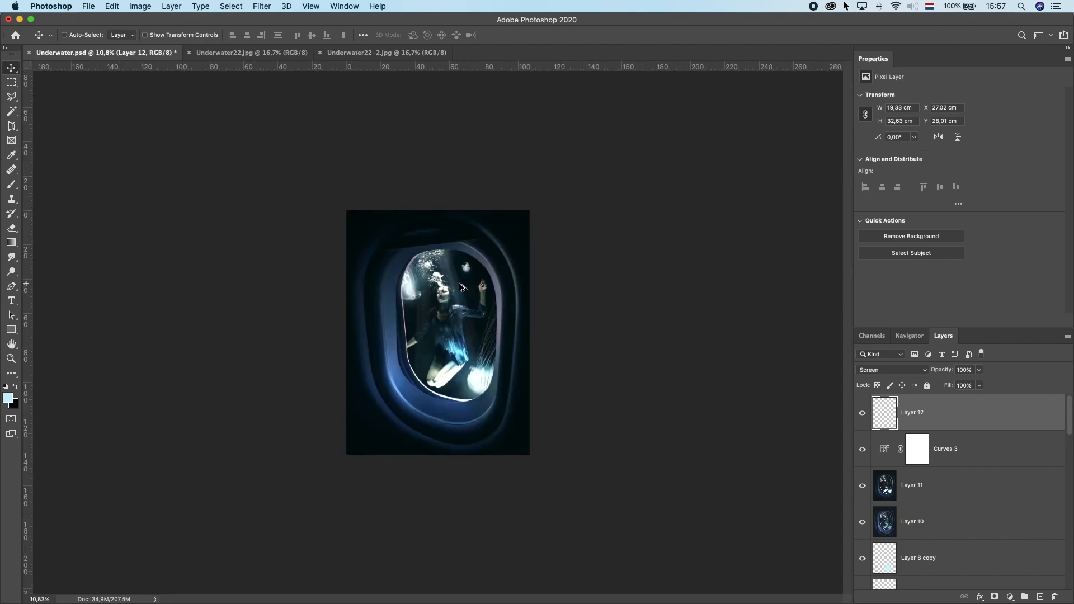
scroll(607, 307, up, 5)
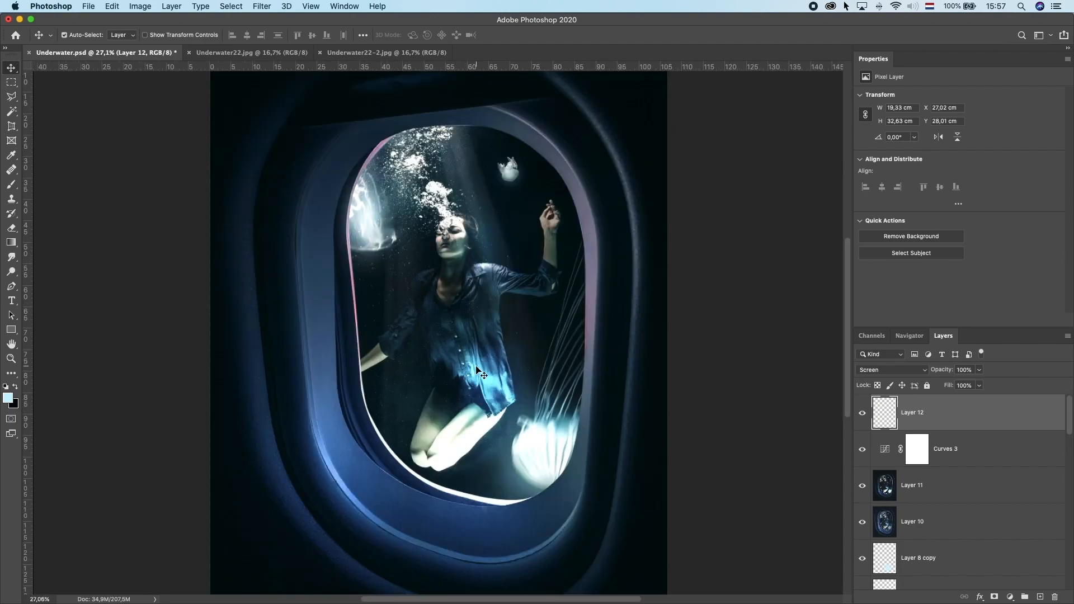
key(super+u)
drag(680, 230, 677, 228)
key(Return)
scroll(504, 292, down, 5)
scroll(499, 295, up, 1)
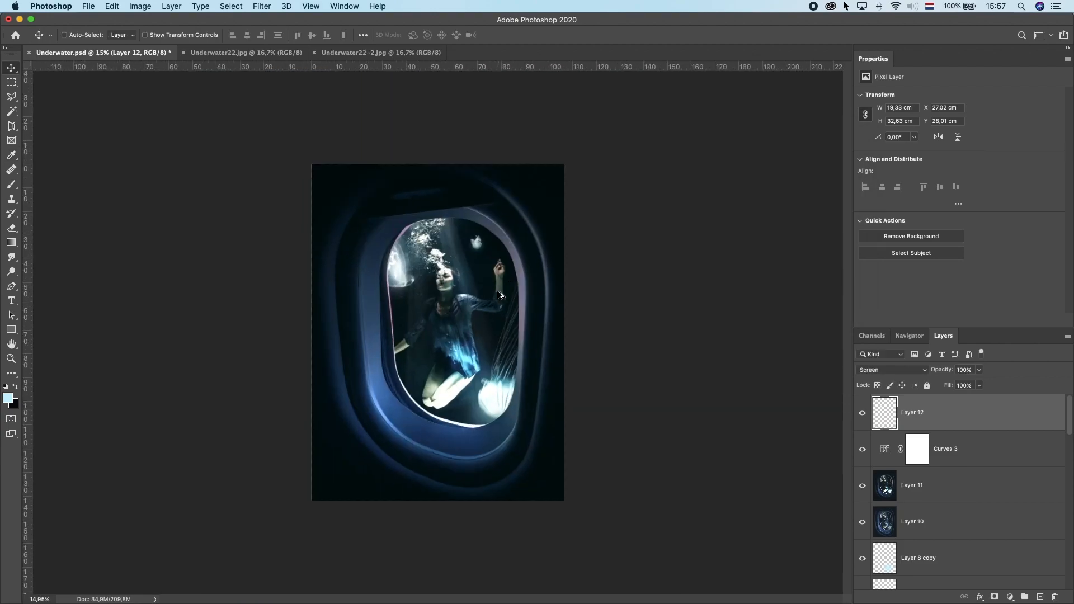
Step: Set Layer 11's opacity to 41% and adjust Layer 10's opacity
click(862, 486)
click(861, 486)
click(896, 486)
drag(980, 372, 958, 431)
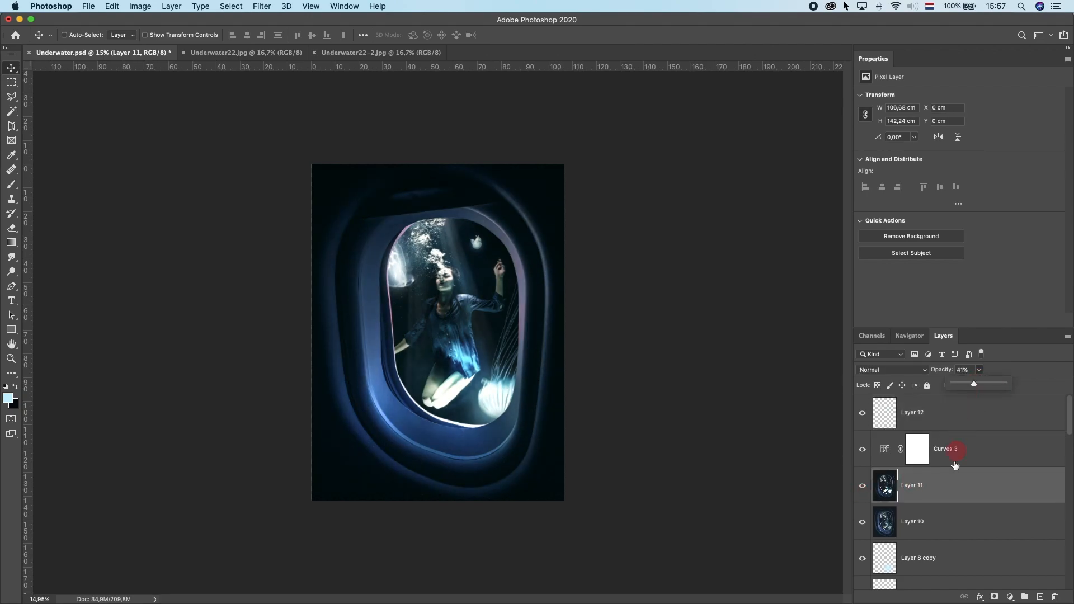
click(930, 520)
mouse_move(979, 369)
mouse_down()
mouse_move(980, 387)
mouse_move(990, 385)
mouse_move(959, 390)
mouse_move(985, 386)
mouse_up()
click(964, 420)
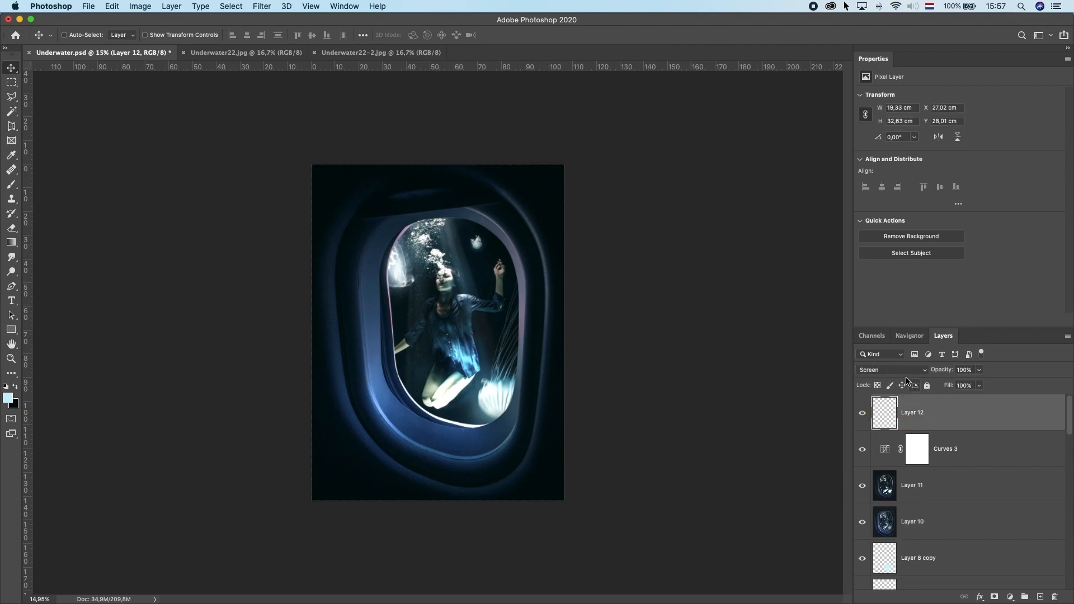
Step: Change the glow layer's blend mode to Overlay
click(893, 370)
click(875, 413)
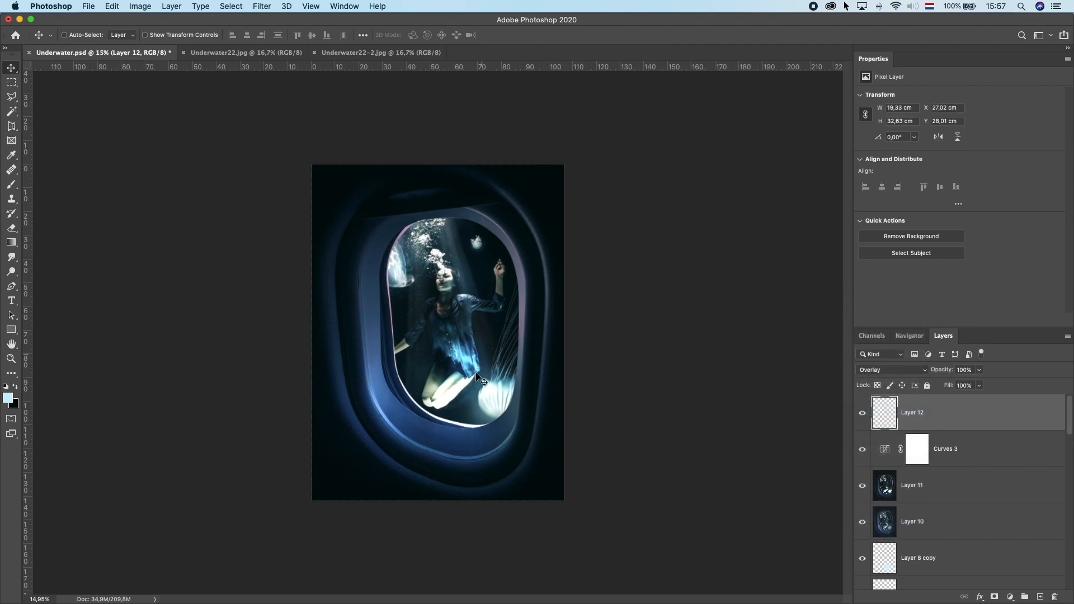
scroll(477, 371, down, 4)
scroll(487, 367, up, 6)
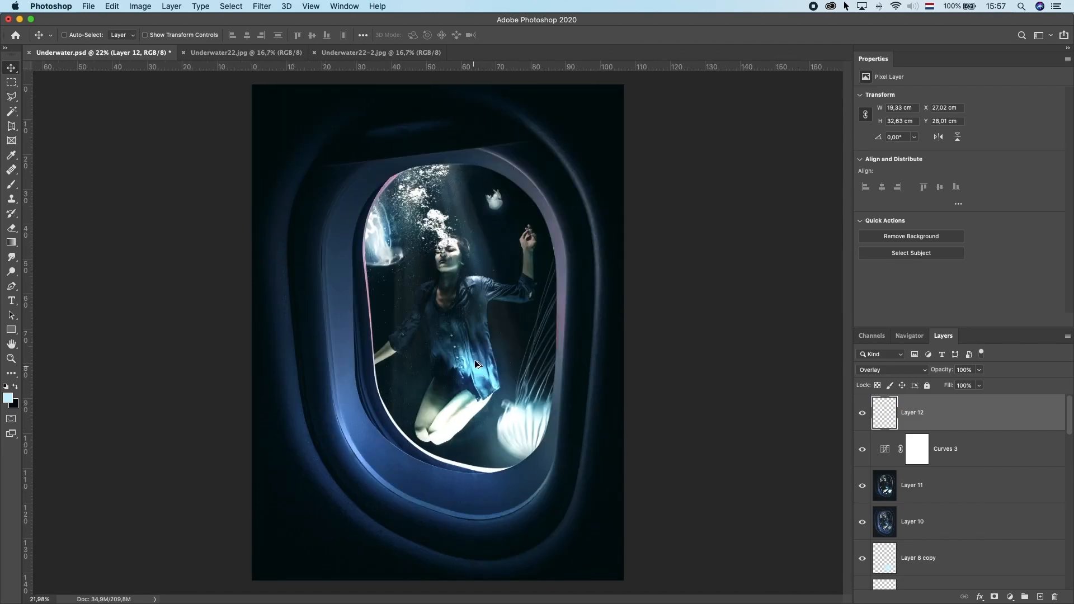
scroll(475, 361, down, 1)
Step: Set the pasteboard color around the canvas to Black
right_click(712, 220)
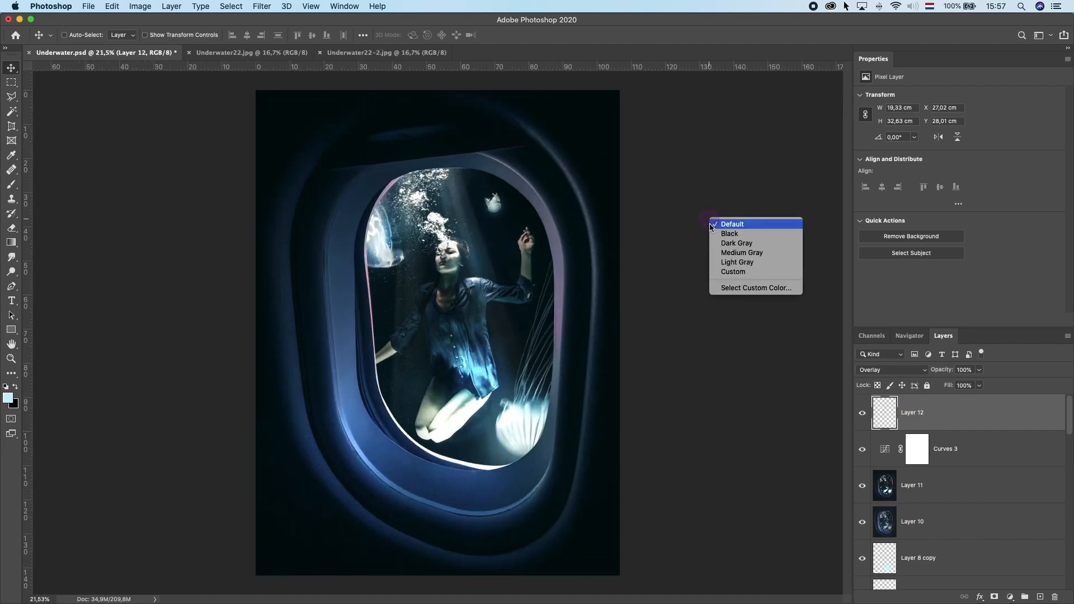
click(738, 235)
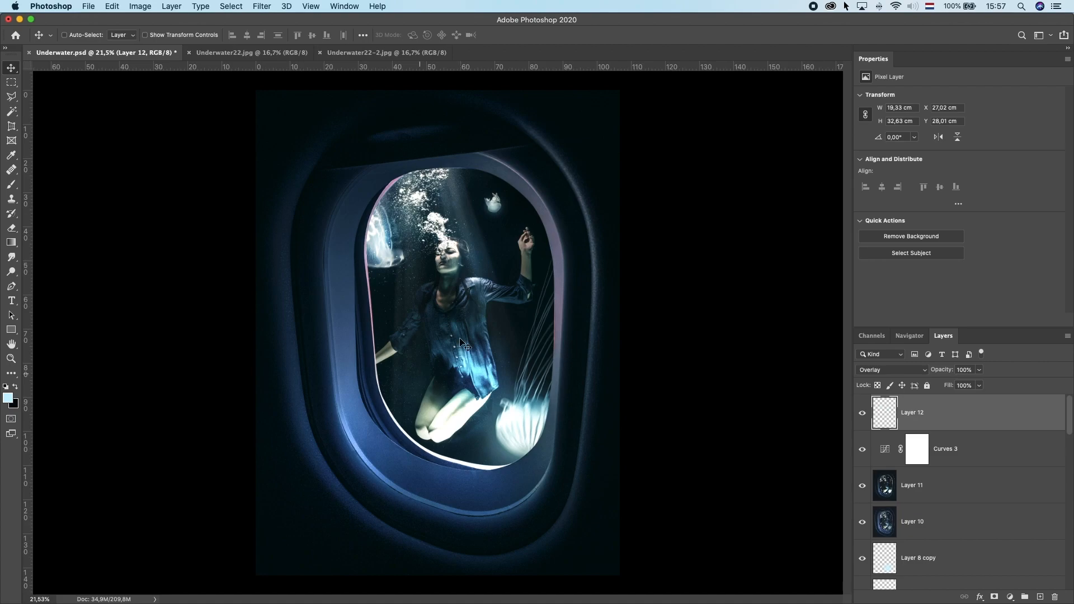
scroll(435, 358, down, 1)
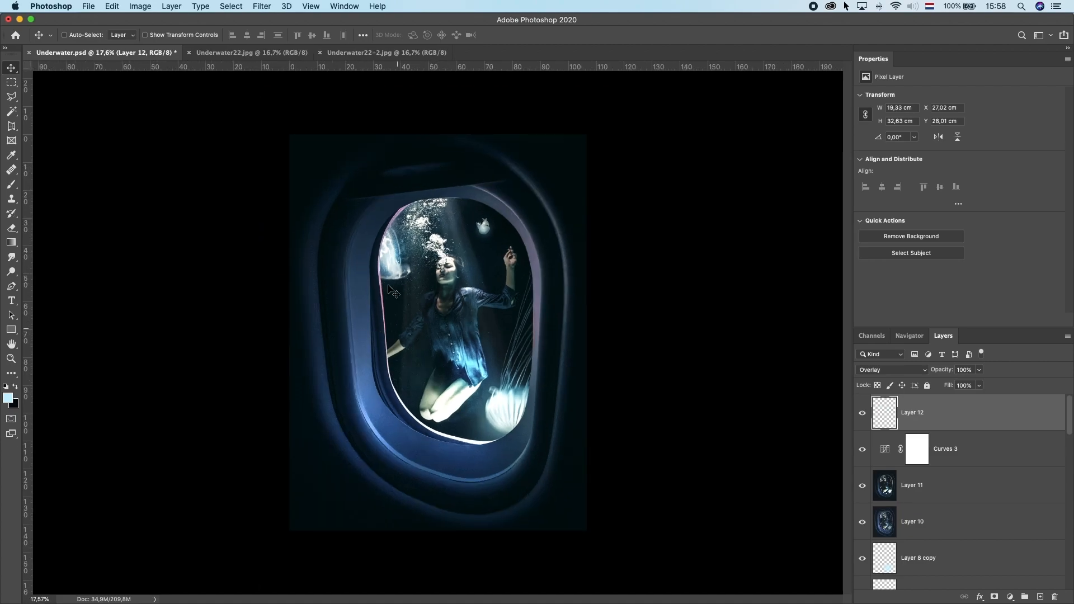